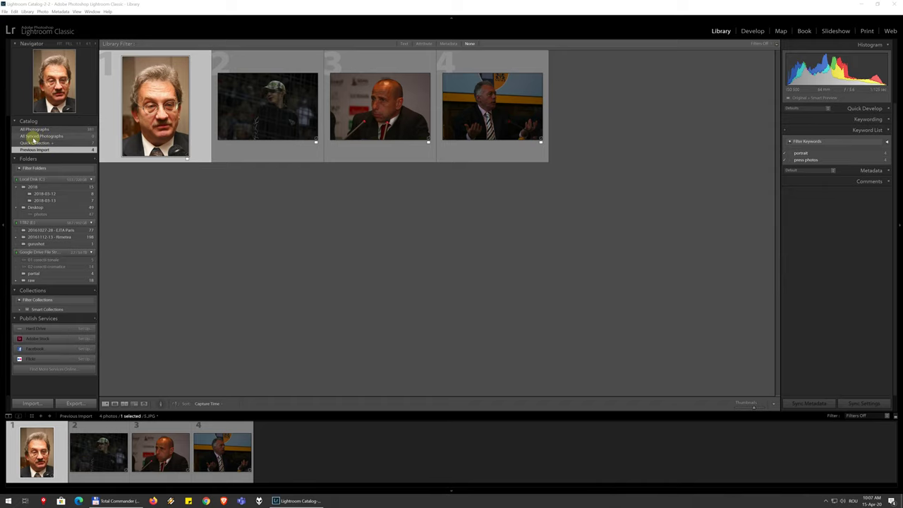
- Browse Previous Import and All Synced Photographs, ending back on All Photographs (381 photos)
left_click(37, 130)
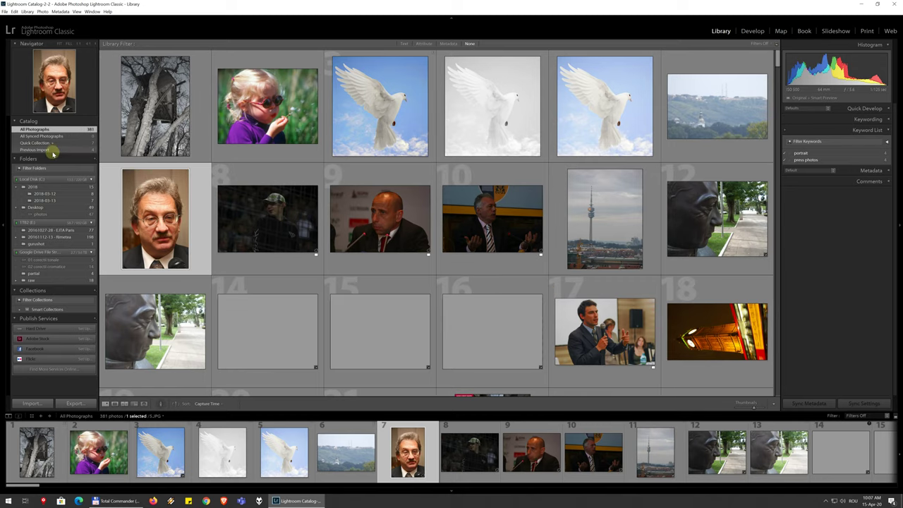
left_click(52, 151)
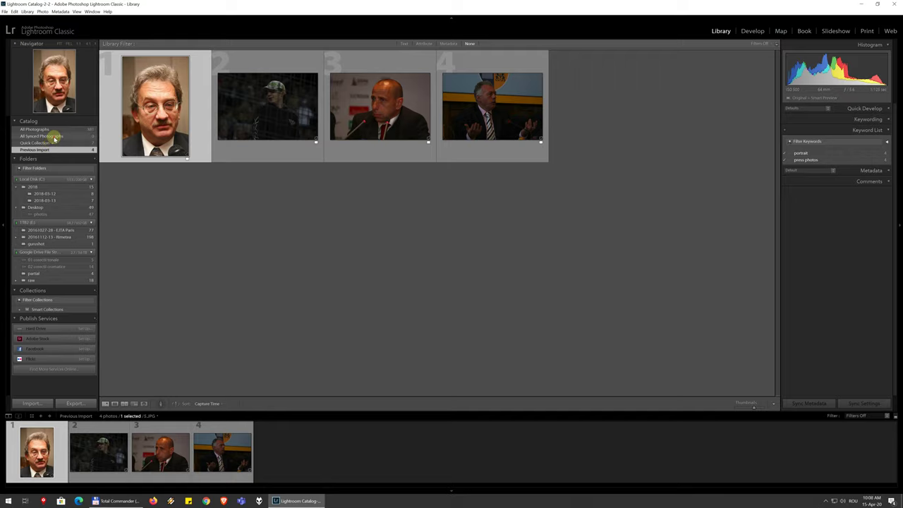
left_click(53, 137)
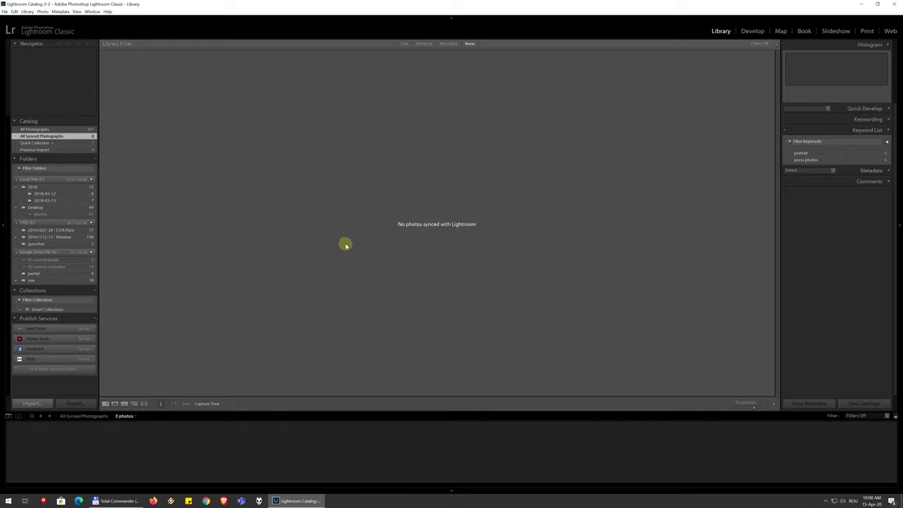
left_click(36, 129)
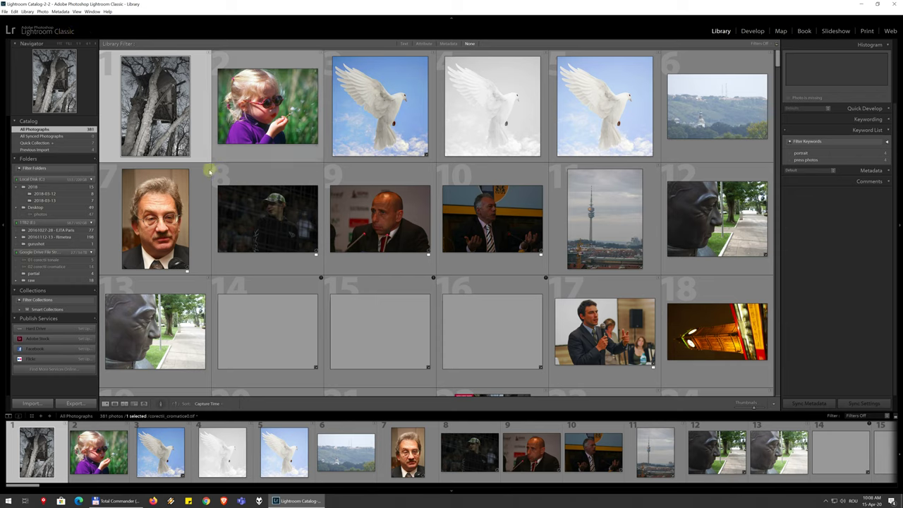
- Add the close-up portrait from Previous Import to the Quick Collection
left_click(62, 143)
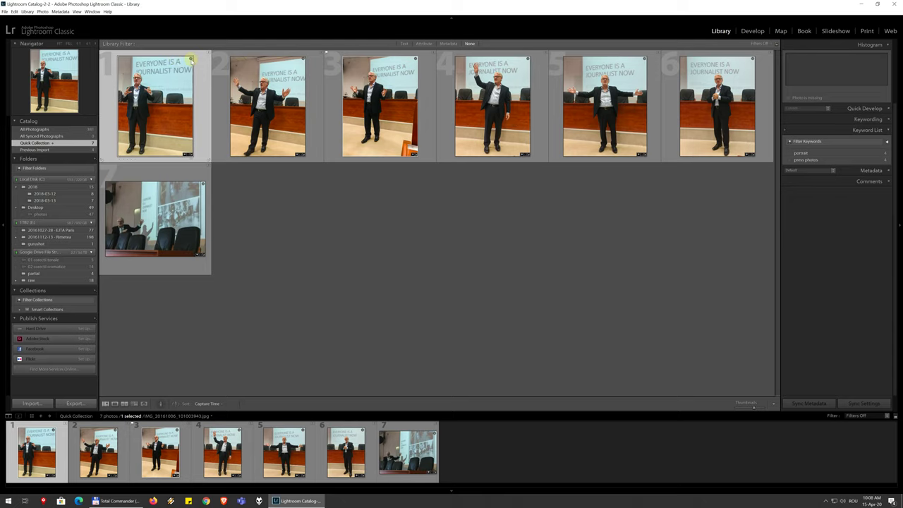
left_click(44, 150)
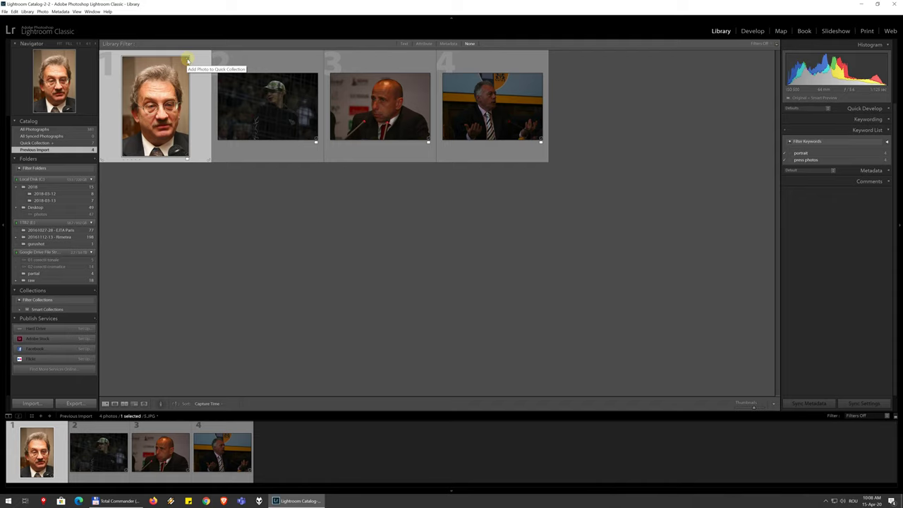
left_click(187, 59)
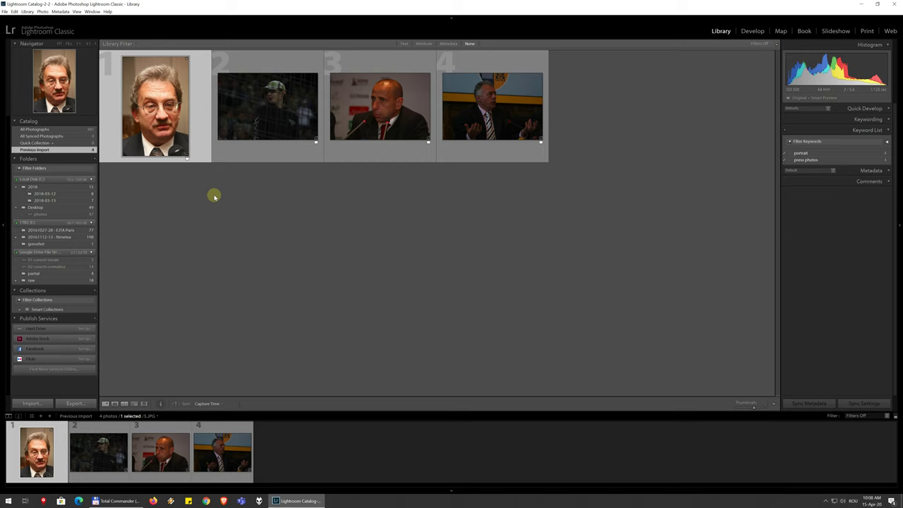
- Remove three stage photos from the Quick Collection, then return to Previous Import
left_click(58, 143)
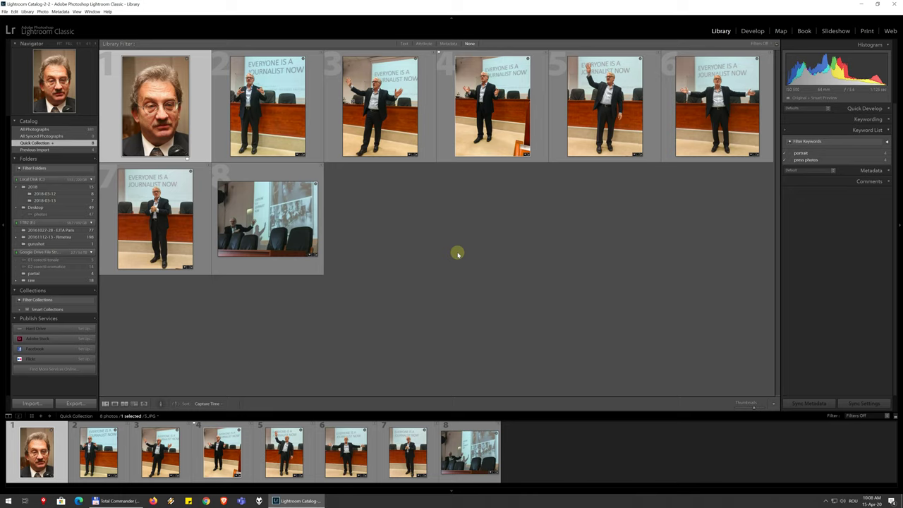
left_click(416, 60)
left_click(304, 59)
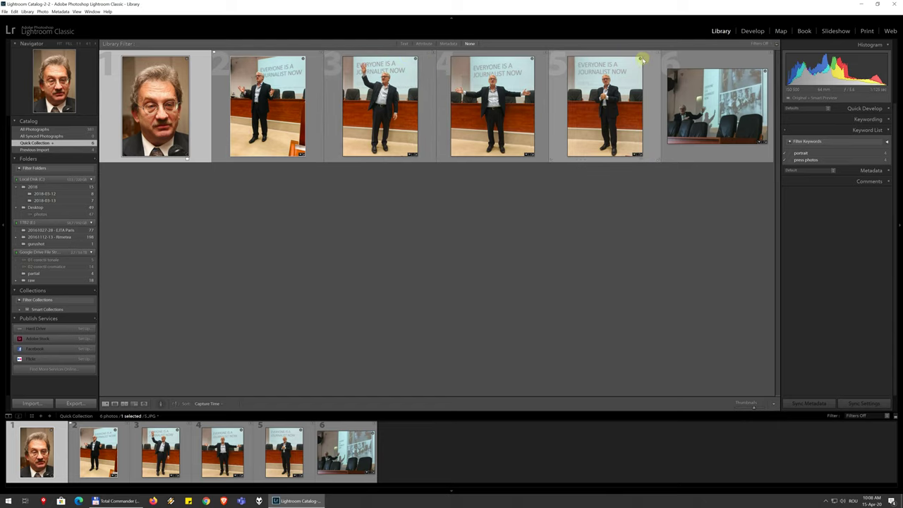
left_click(639, 60)
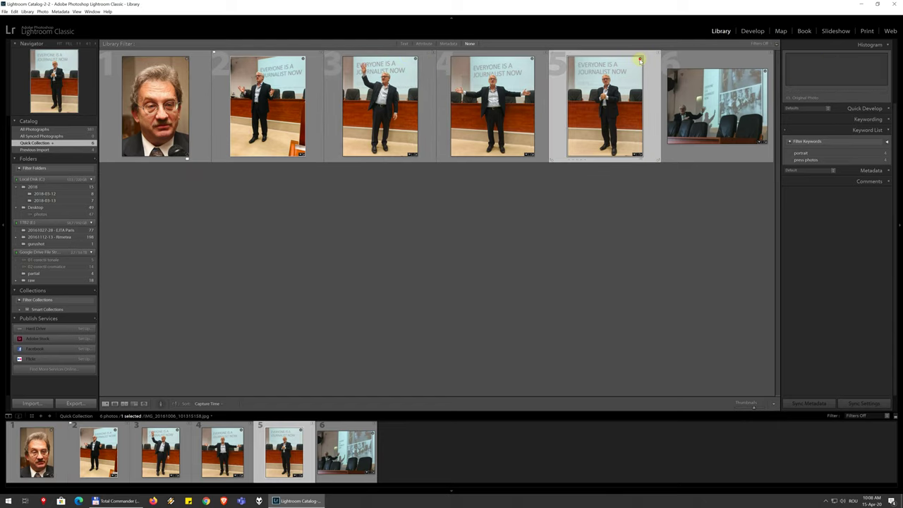
left_click(640, 61)
left_click(51, 150)
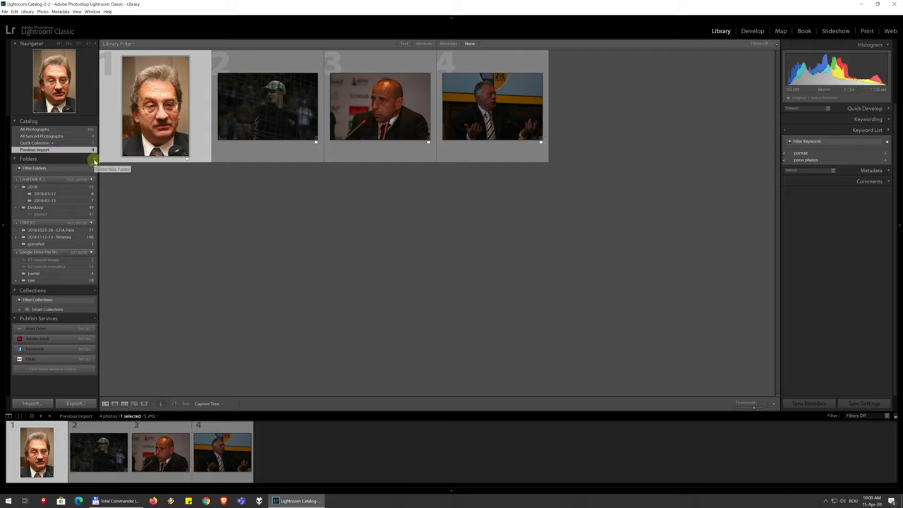
- Add the dng folder to the catalog and import its 8 DNG files in place
left_click(94, 161)
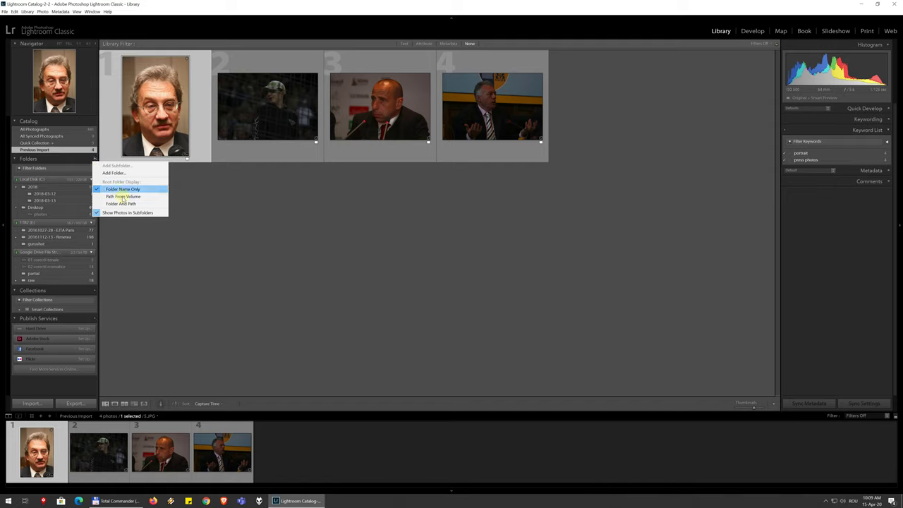
left_click(118, 174)
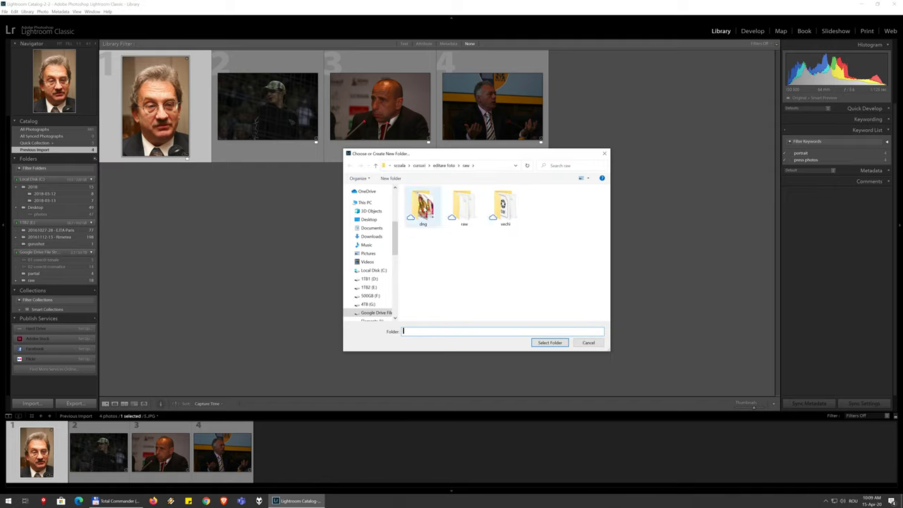
left_click(427, 207)
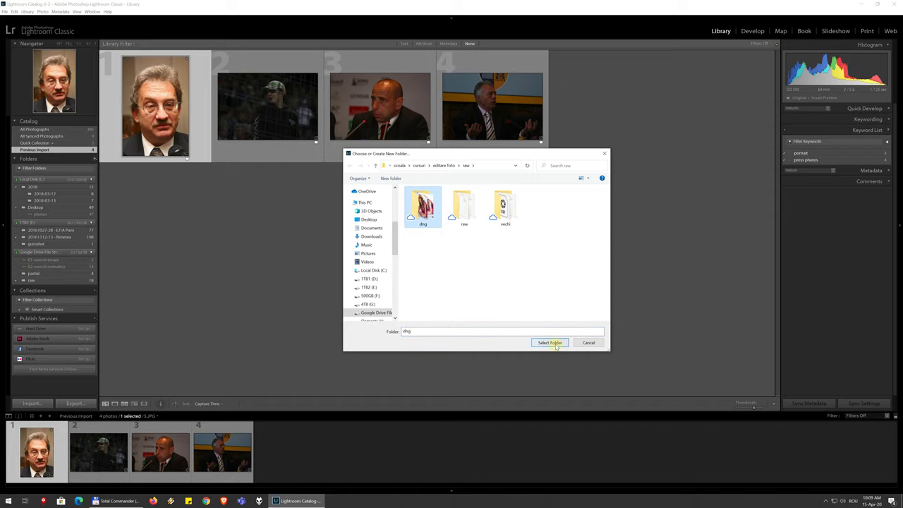
left_click(550, 343)
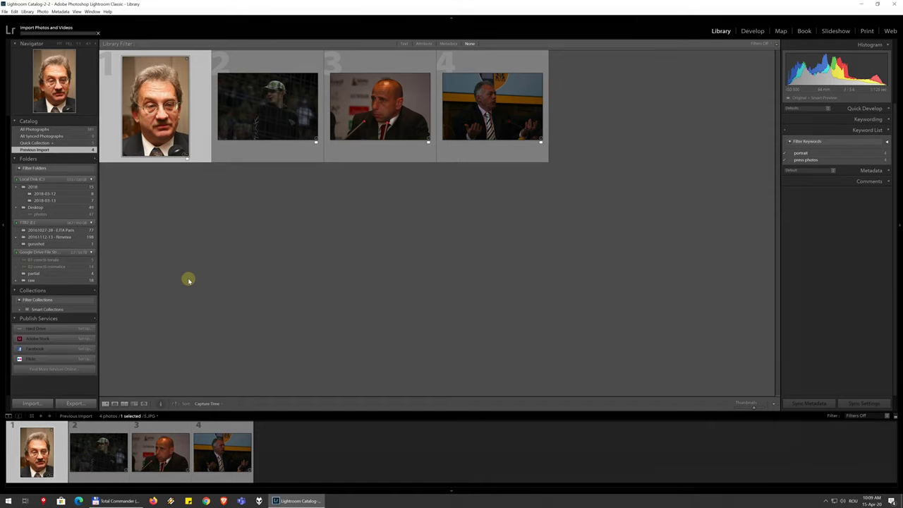
key("ctrl+shift+i")
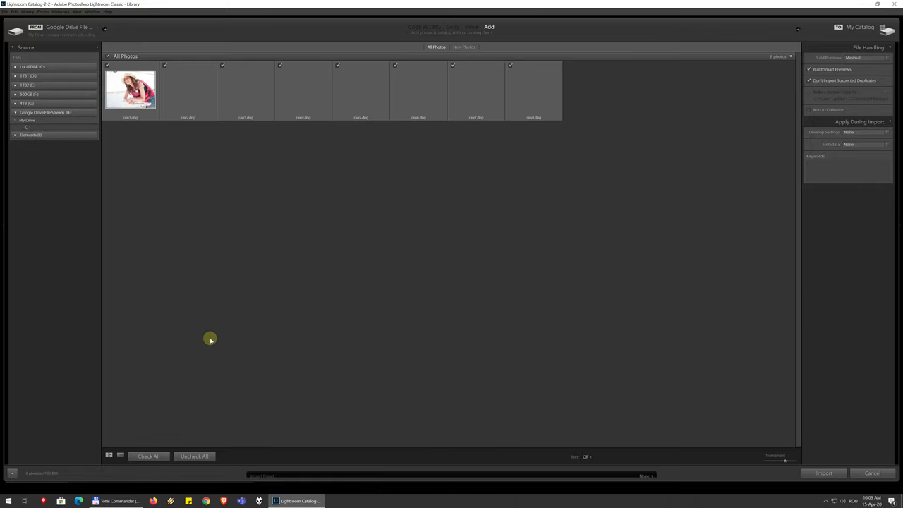
left_click(829, 473)
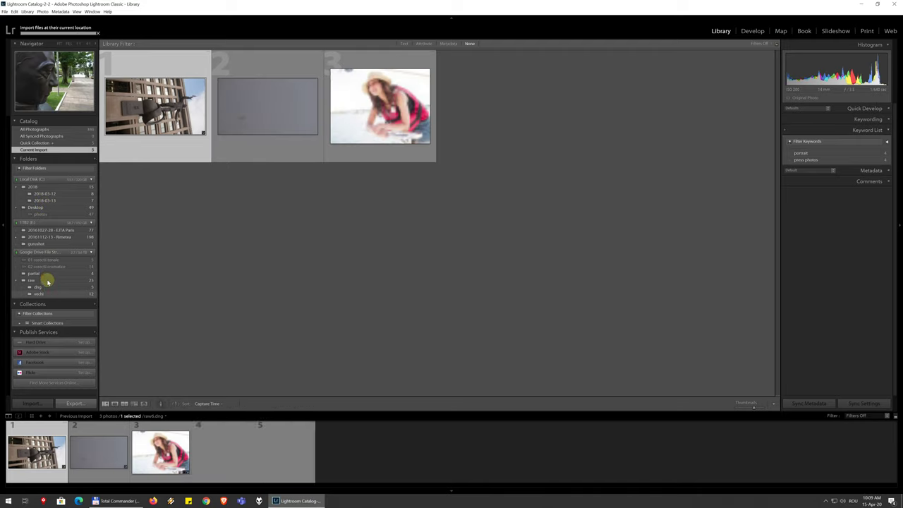
- View the dng and vechi folders, then the four-photo partial folder, dismissing the Smart Previews notice
left_click(43, 288)
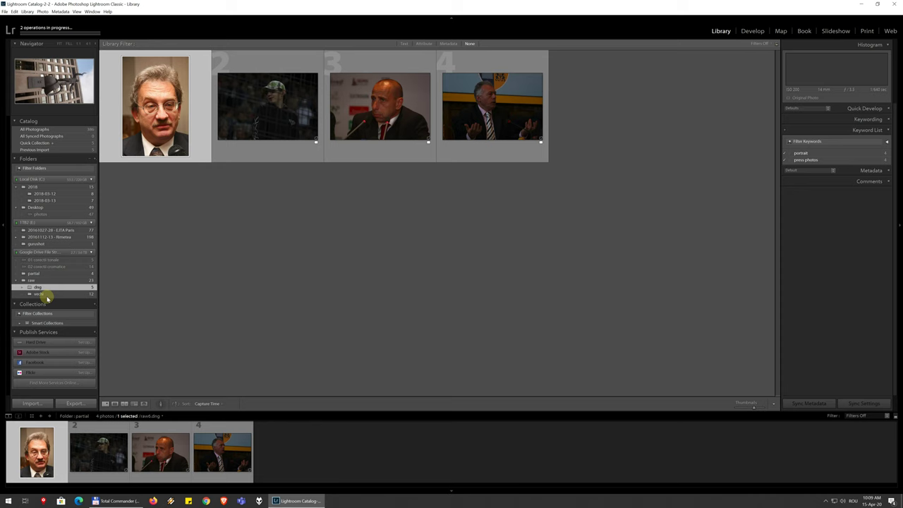
left_click(47, 295)
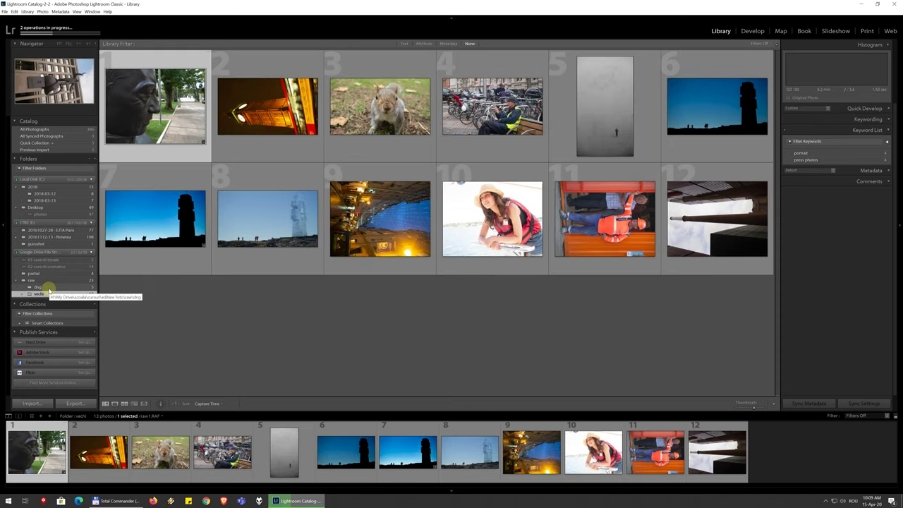
left_click(45, 273)
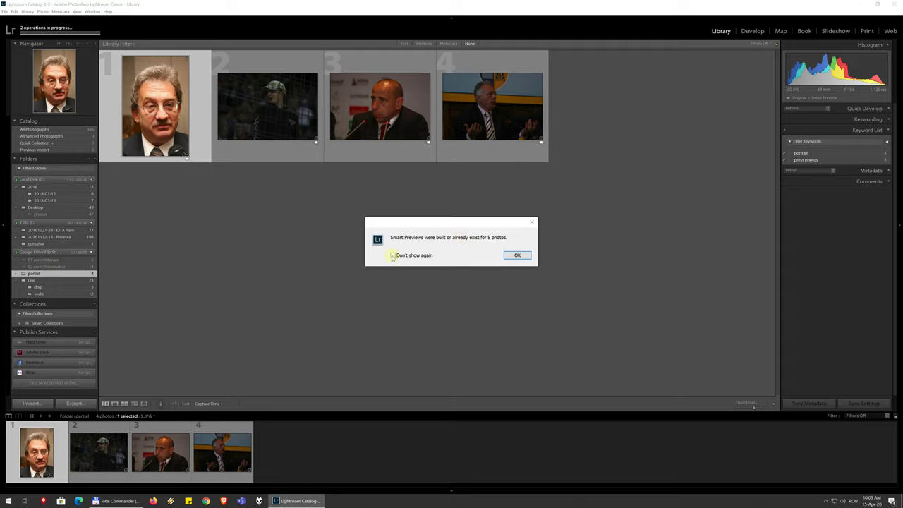
left_click(518, 256)
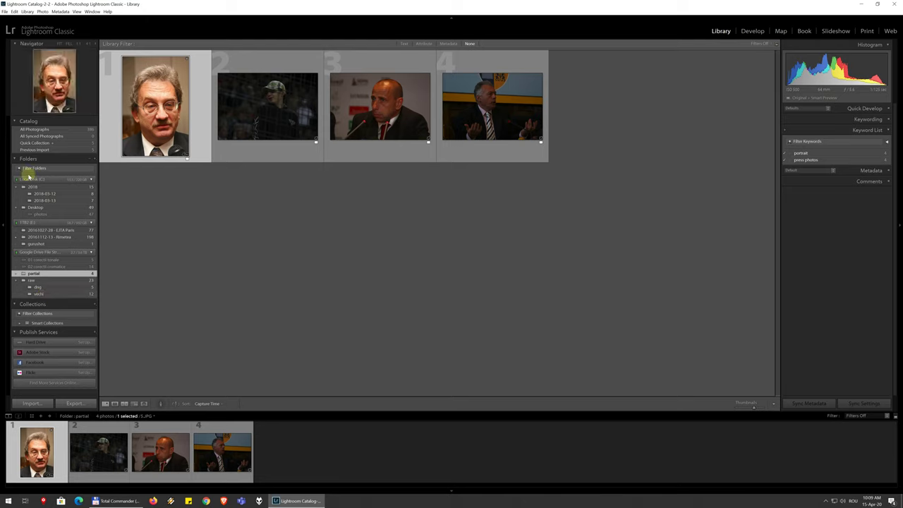
- Collapse the Catalog and Folders panels and expand the Smart Collections set
left_click(15, 122)
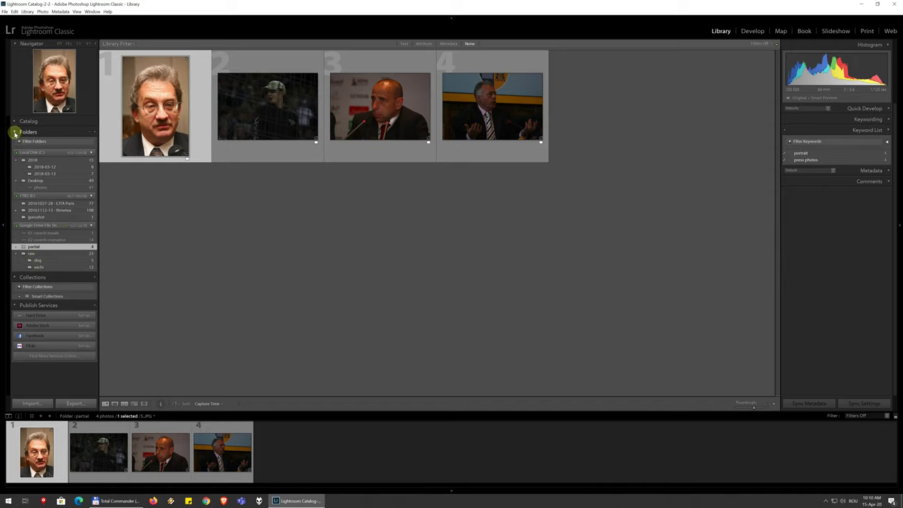
left_click(15, 132)
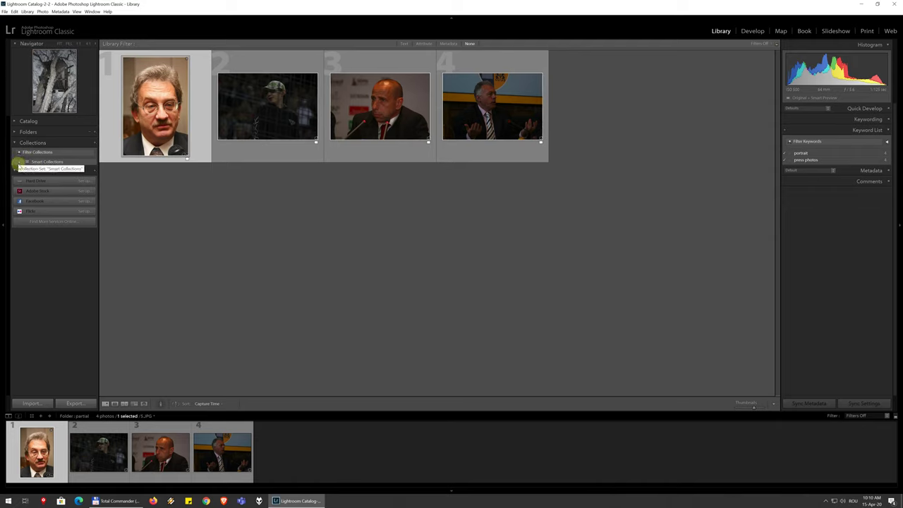
left_click(20, 162)
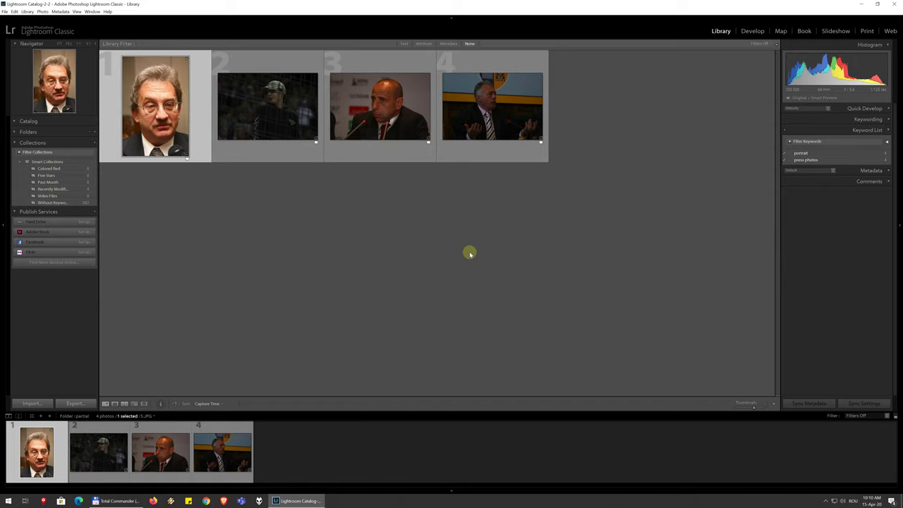
left_click(399, 135)
left_click(275, 112, "ctrl")
left_click(196, 111, "ctrl")
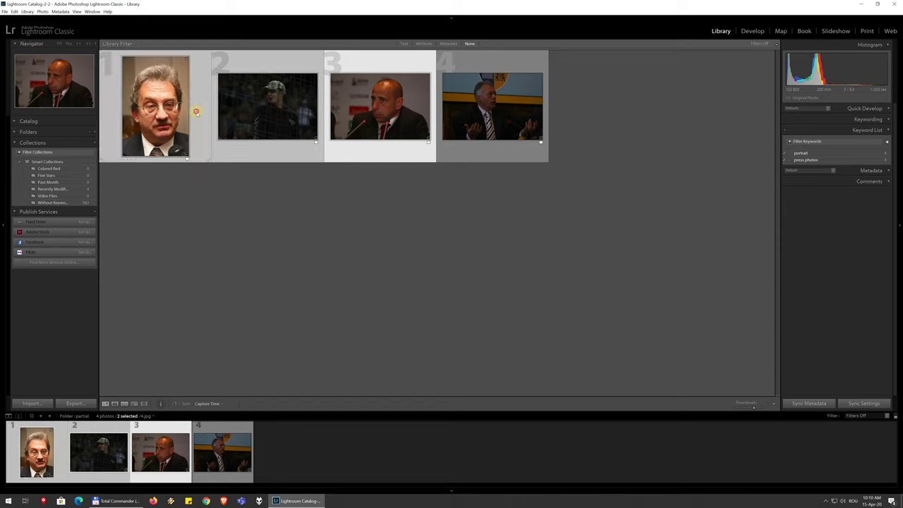
right_click(388, 111)
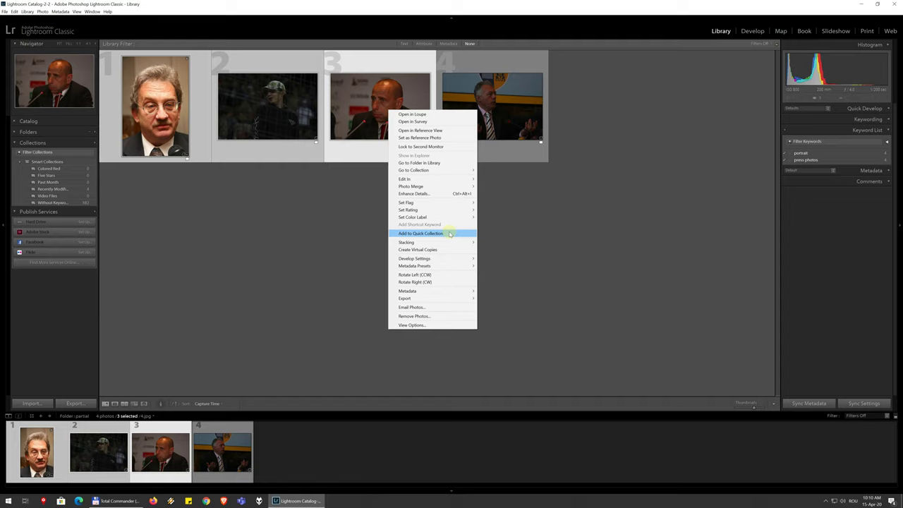
left_click(528, 200)
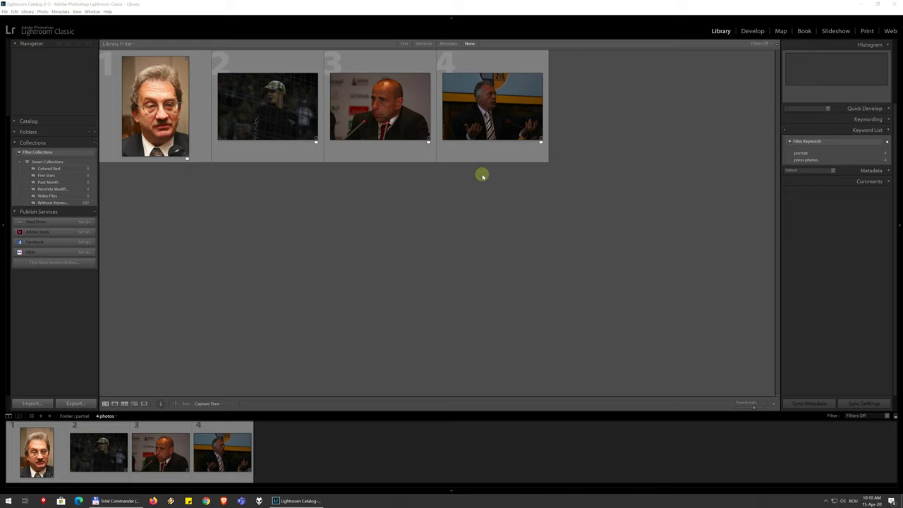
- Create a regular collection named Portraits, left empty
left_click(94, 143)
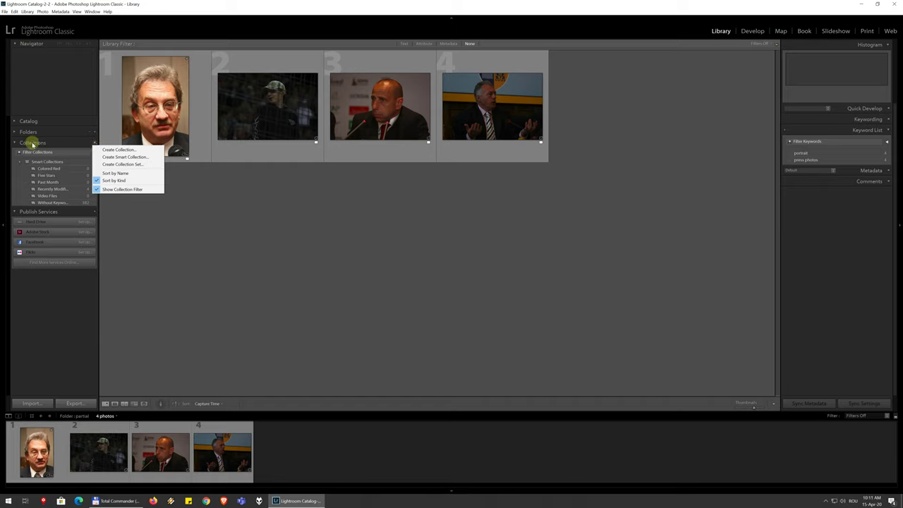
left_click(133, 150)
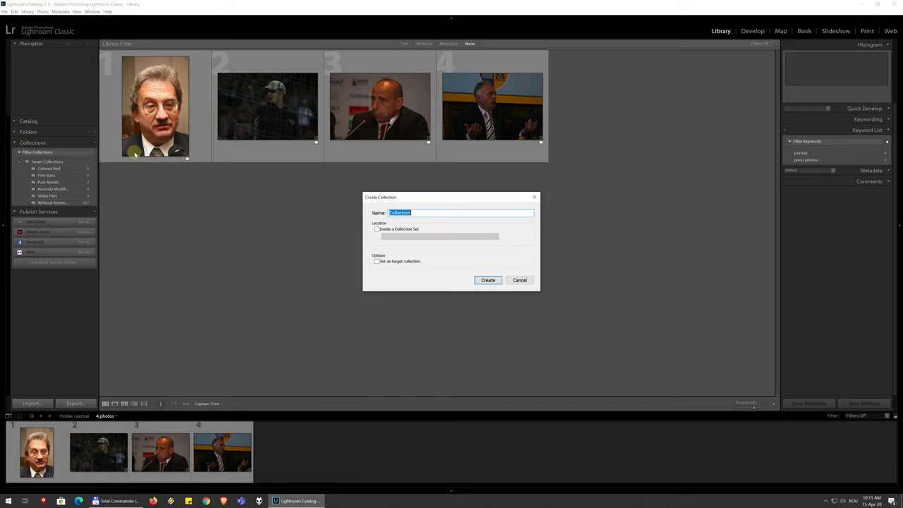
type("Portraits")
left_click(486, 280)
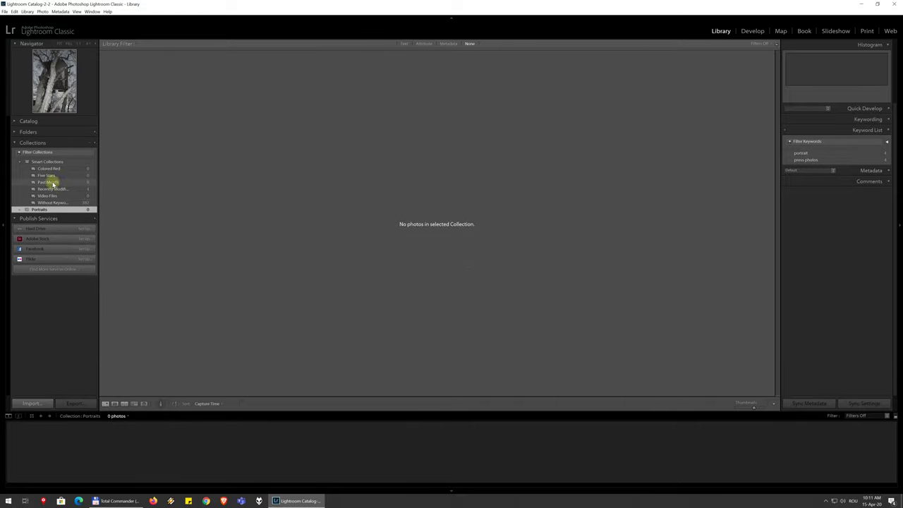
- Add the woman-in-hat photo from Previous Import to the Portraits collection
left_click(13, 121)
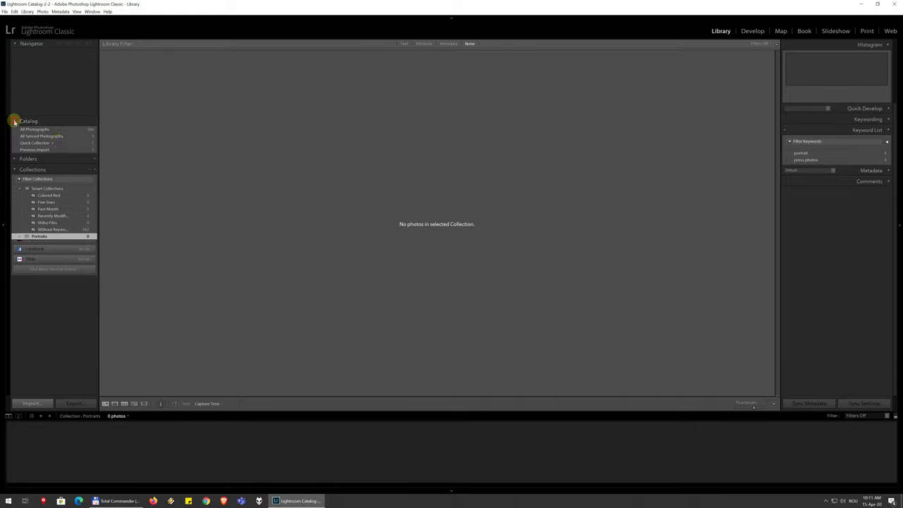
left_click(41, 149)
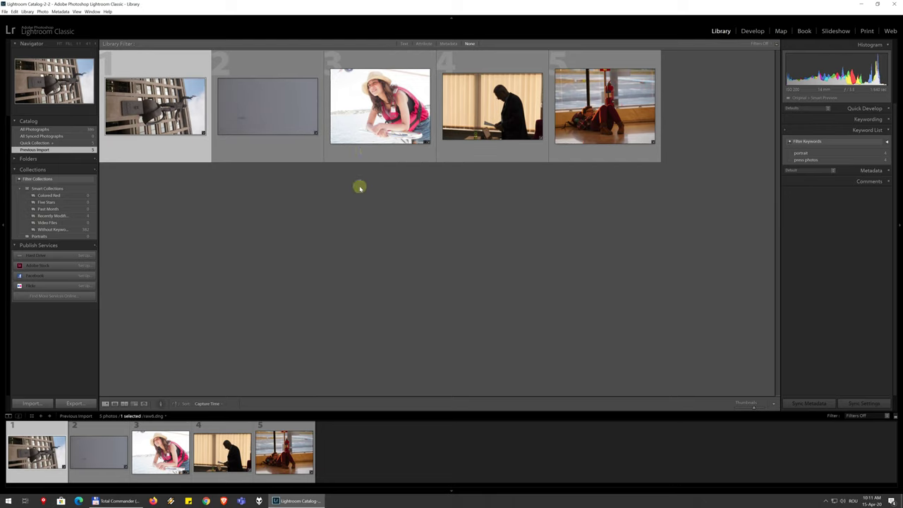
left_click_drag(393, 94, 77, 236)
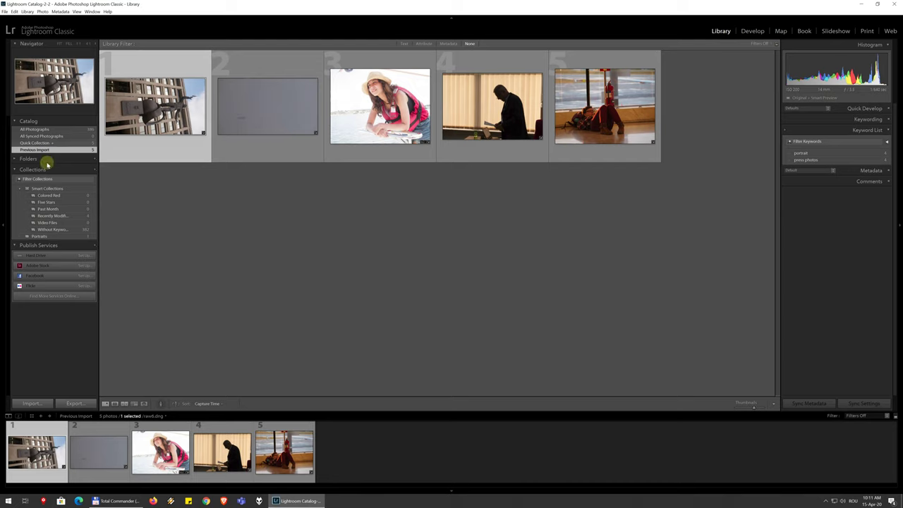
- Add all four photos of the partial folder to the Portraits collection
left_click(20, 161)
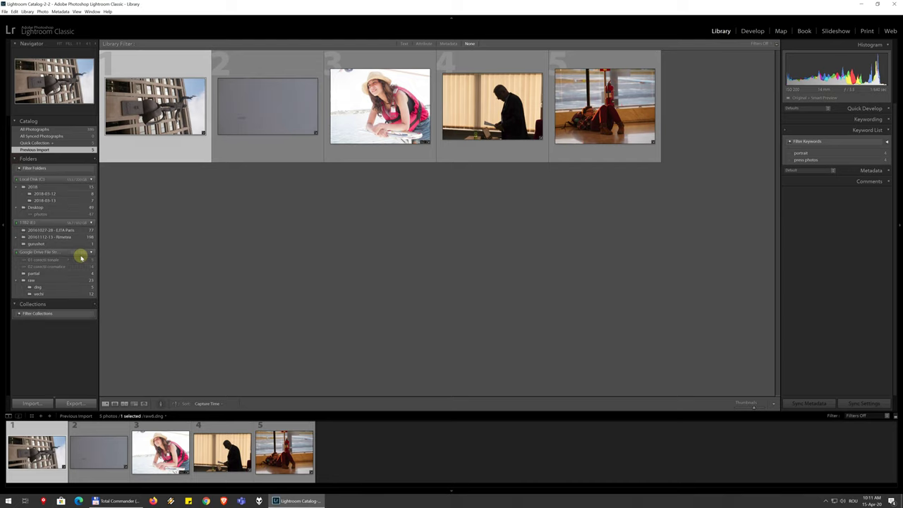
left_click(34, 273)
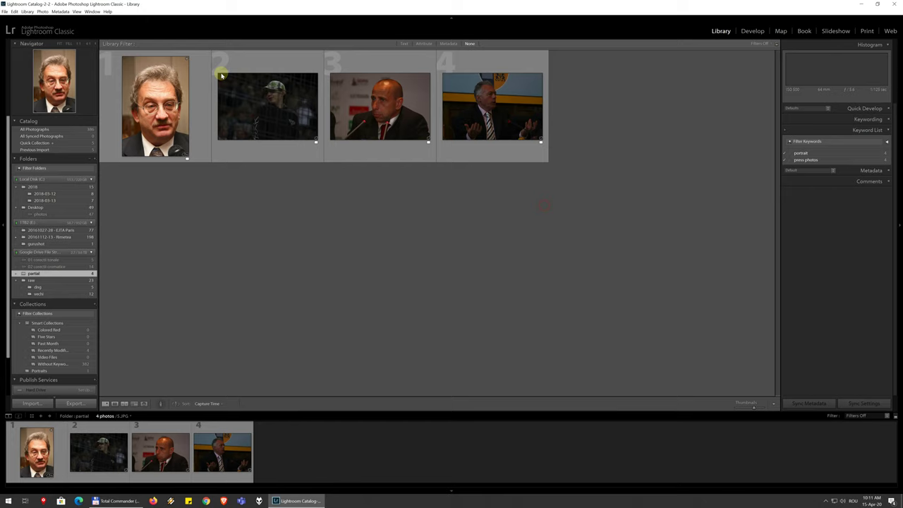
left_click(174, 122)
left_click(476, 127, "shift")
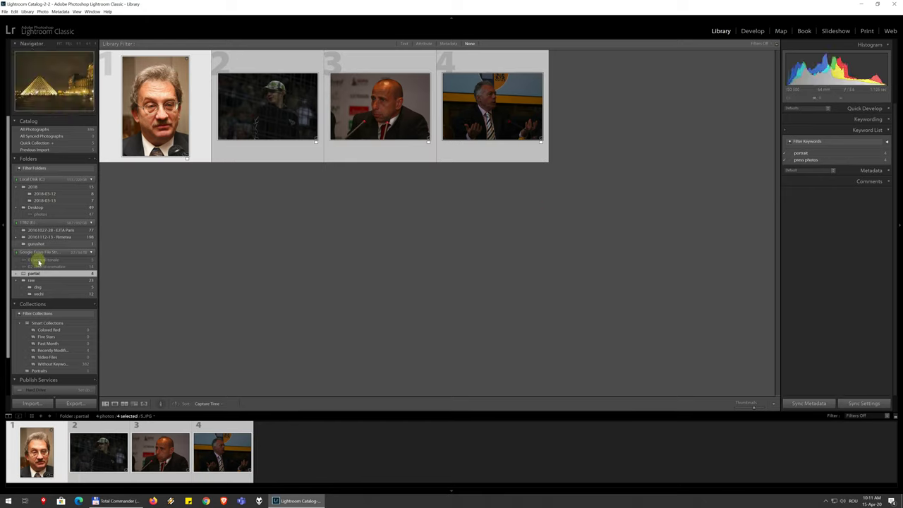
scroll(40, 255, "down", 1)
left_click_drag(157, 121, 45, 346)
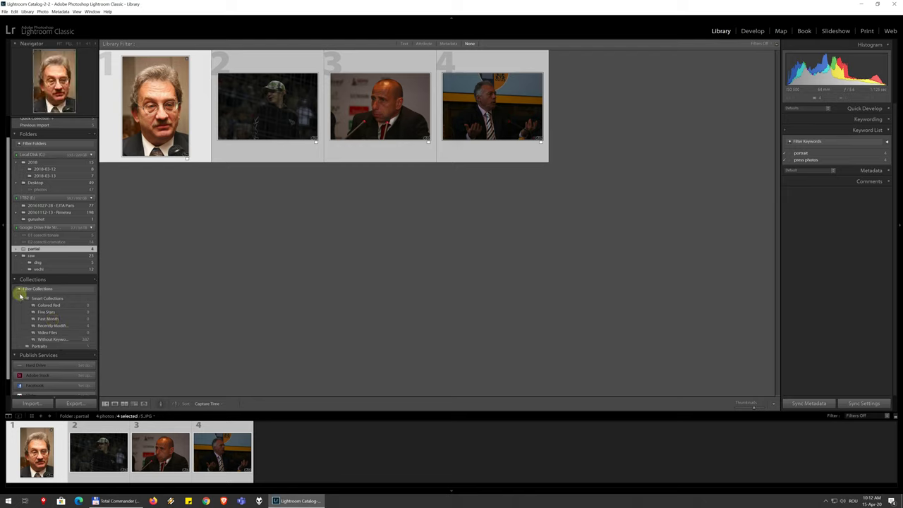
- Collapse the Folders and Catalog lists, then re-expand the Catalog list
left_click(12, 134)
left_click(14, 120)
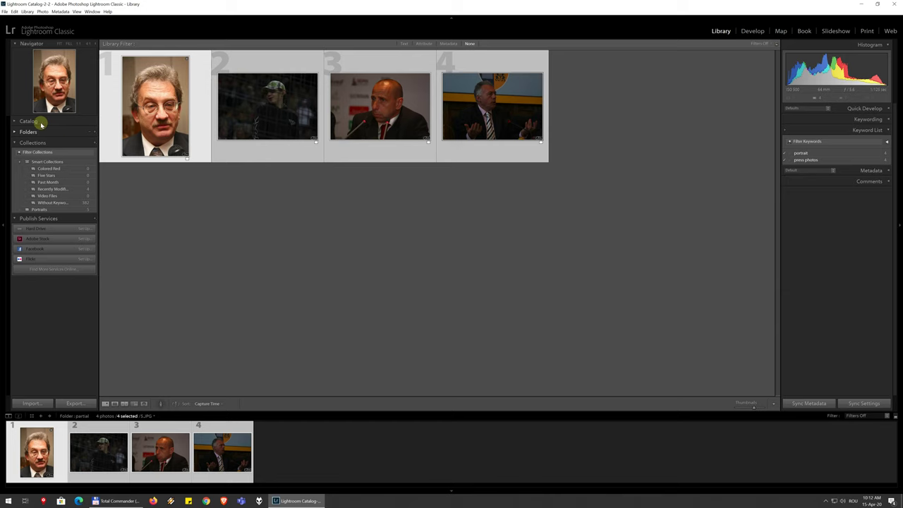
left_click(15, 122)
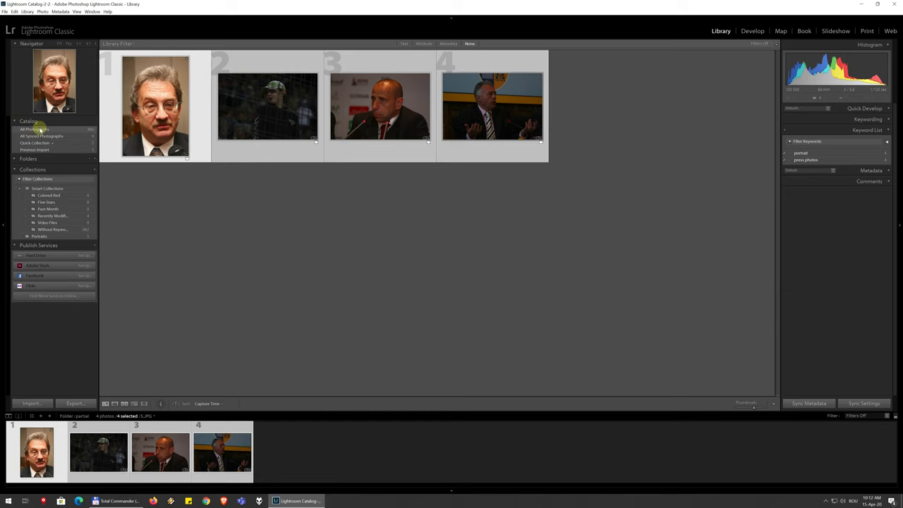
- Show all 386 catalog photos under All Photographs and select photo 11, the tower shot
left_click(40, 129)
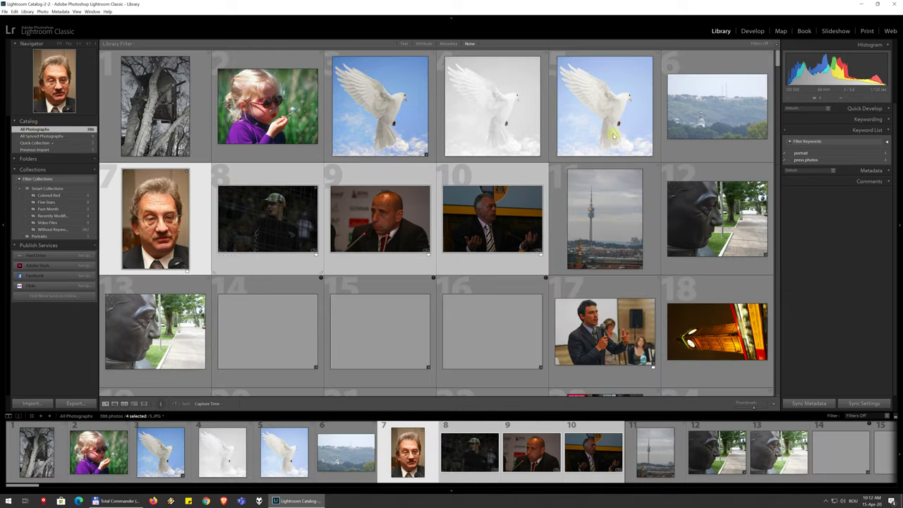
scroll(775, 99, "down", 1)
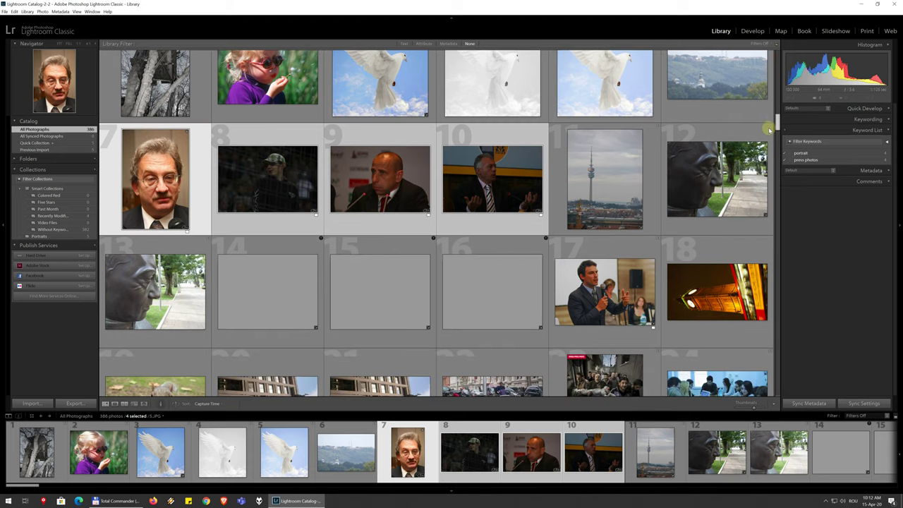
left_click_drag(769, 130, 776, 57)
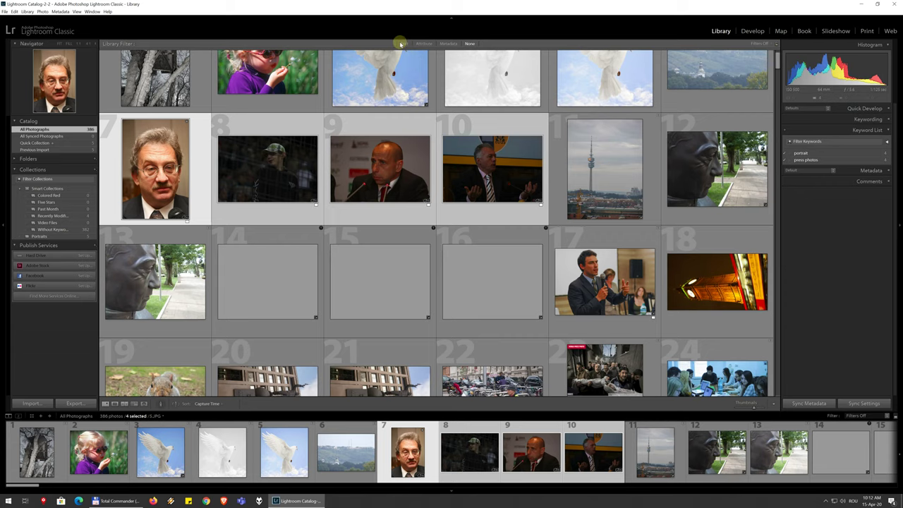
left_click(465, 187)
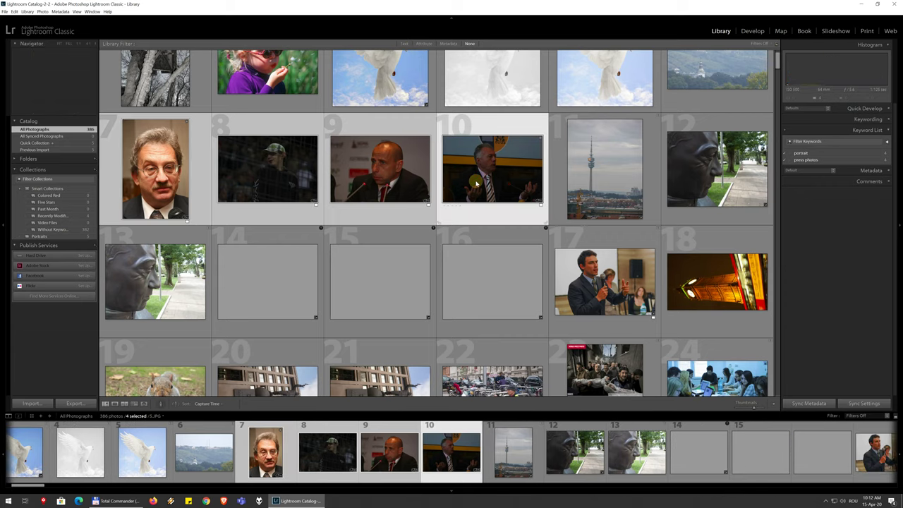
left_click(611, 169)
scroll(611, 170, "up", 1)
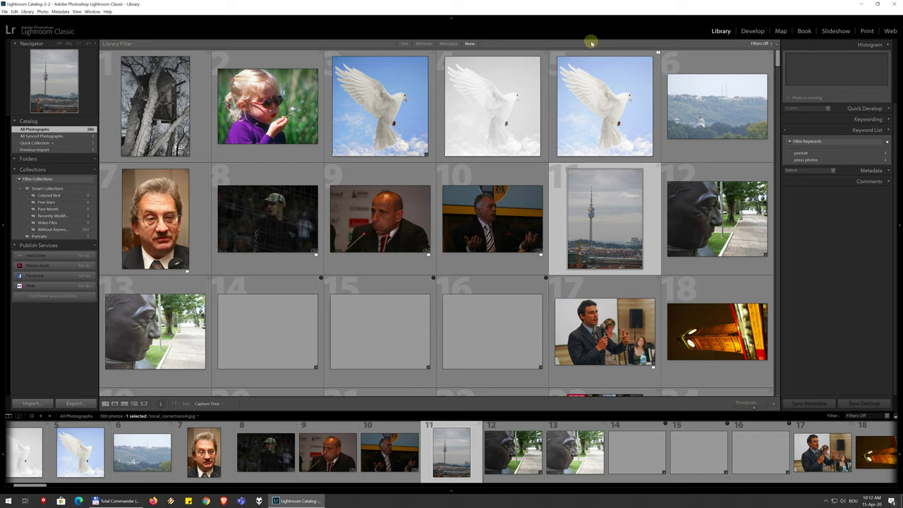
- Switch the Library Filter to Text and review the searchable fields without changing them
left_click(404, 44)
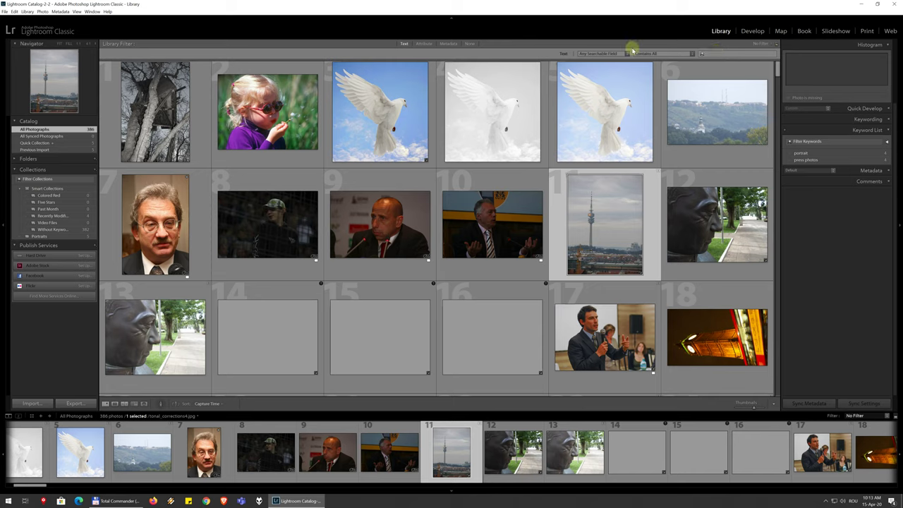
left_click(609, 54)
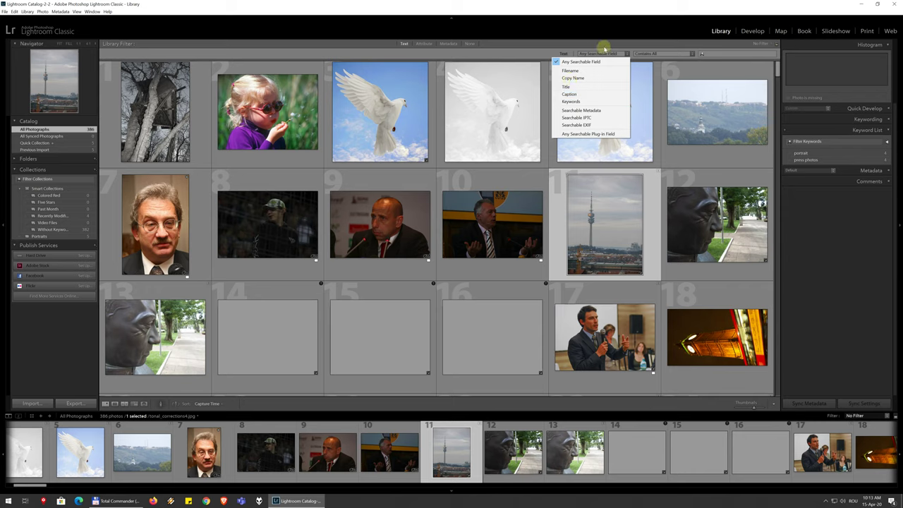
left_click(636, 47)
- Filter the photos by text for nikon, then olympus, and clear the search
left_click(721, 53)
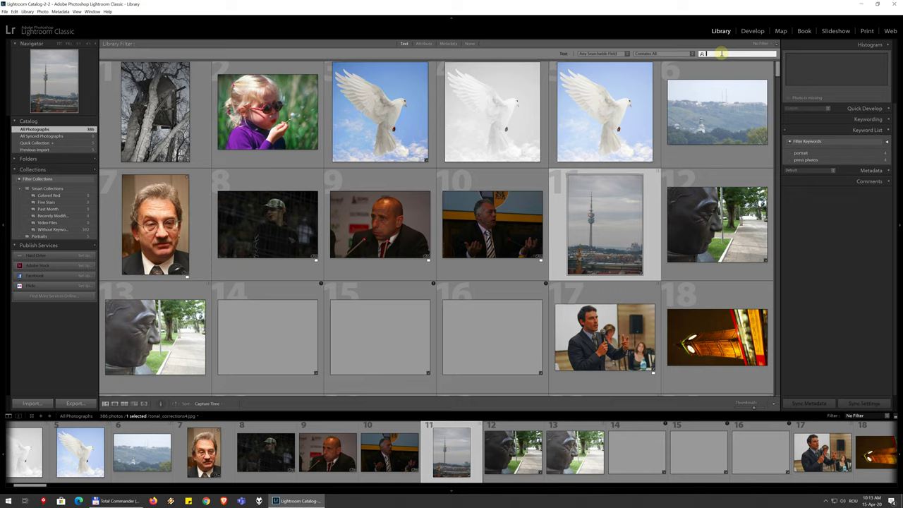
type("m")
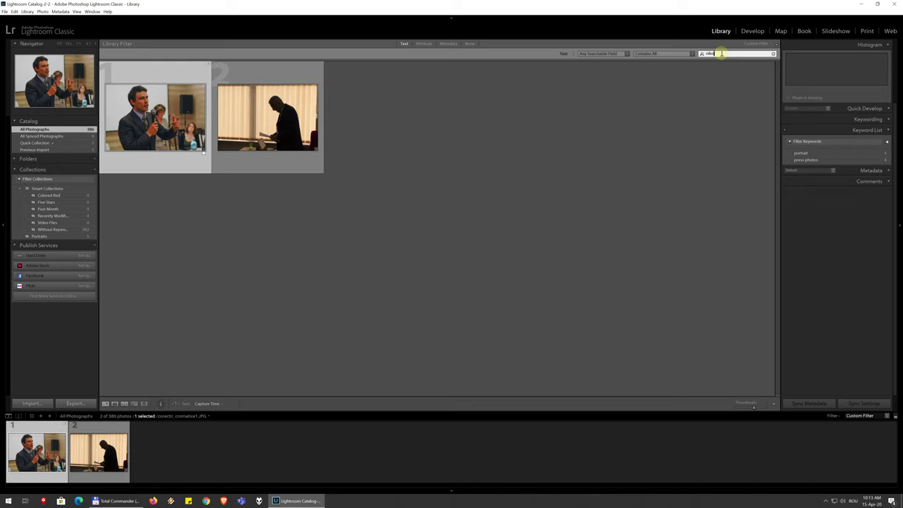
type("ikon")
double_click(720, 54)
type("c")
scroll(563, 131, "down", 5)
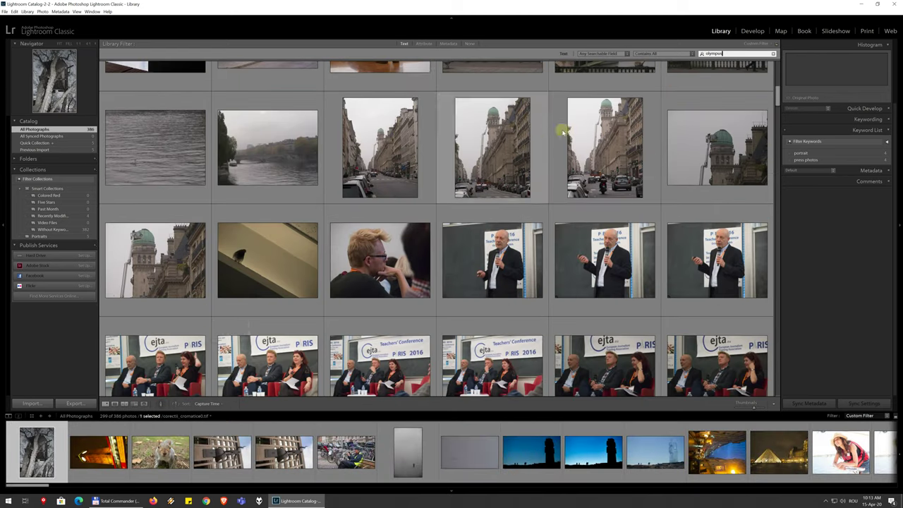
scroll(562, 131, "up", 5)
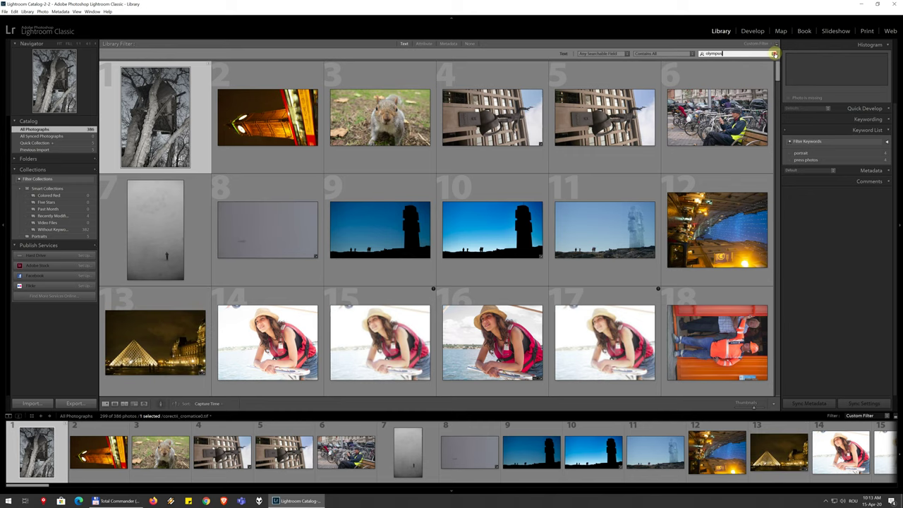
left_click(774, 53)
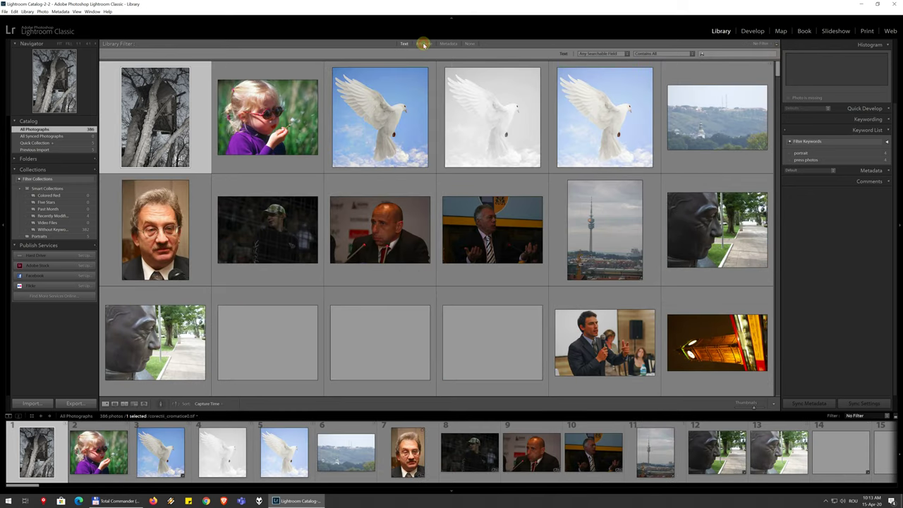
- Show the Metadata filter columns (Date, Camera, Lens, Label) in the Library Filter bar above the grid
left_click(424, 43)
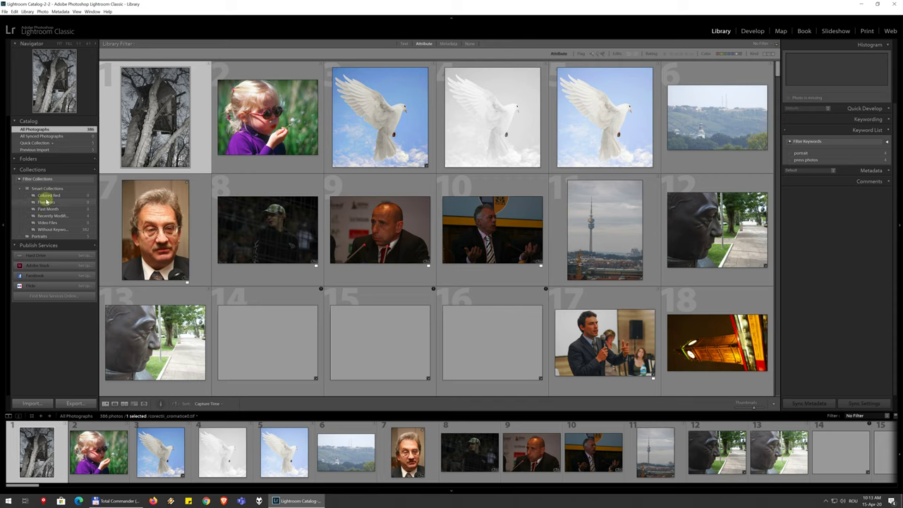
left_click(448, 44)
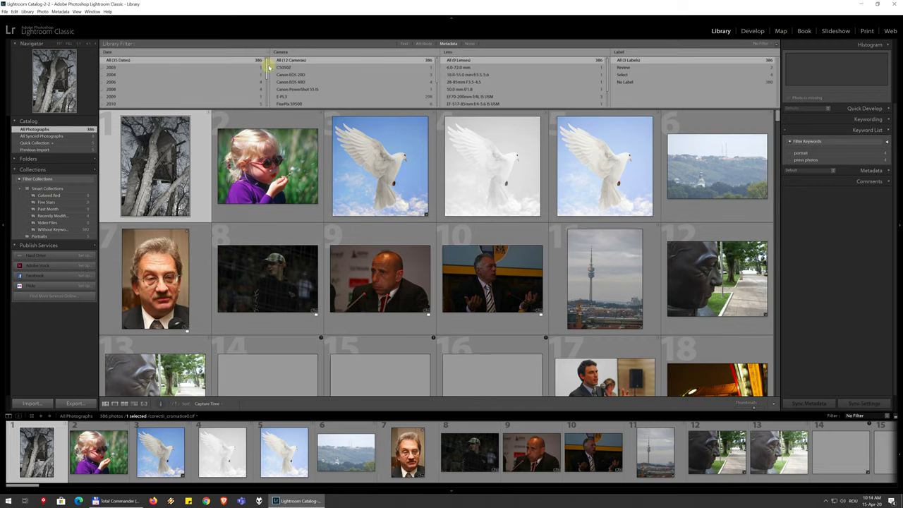
mouse_move(267, 65)
left_mouse_down()
mouse_move(268, 85)
mouse_move(264, 57)
left_mouse_up()
- Filter to 2006 photos, narrow them to the FinePix S9500, then include all cameras again
left_click(139, 82)
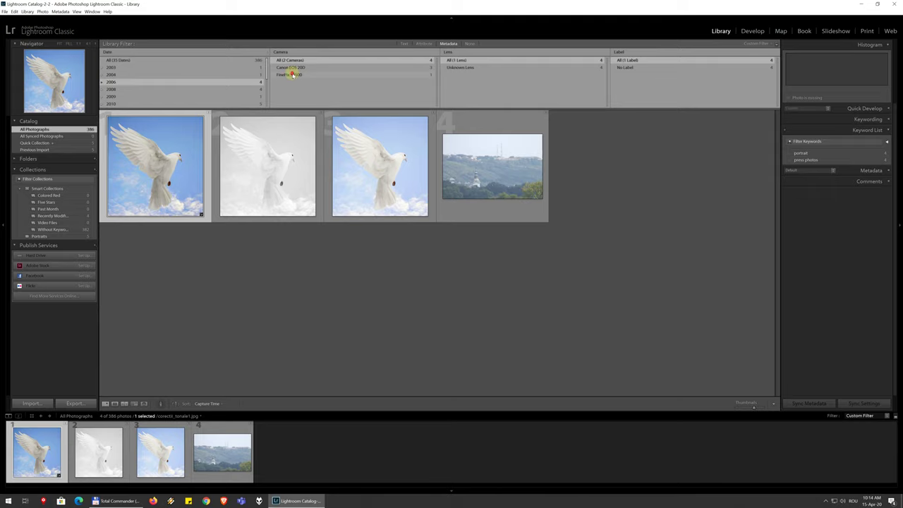
left_click(292, 74)
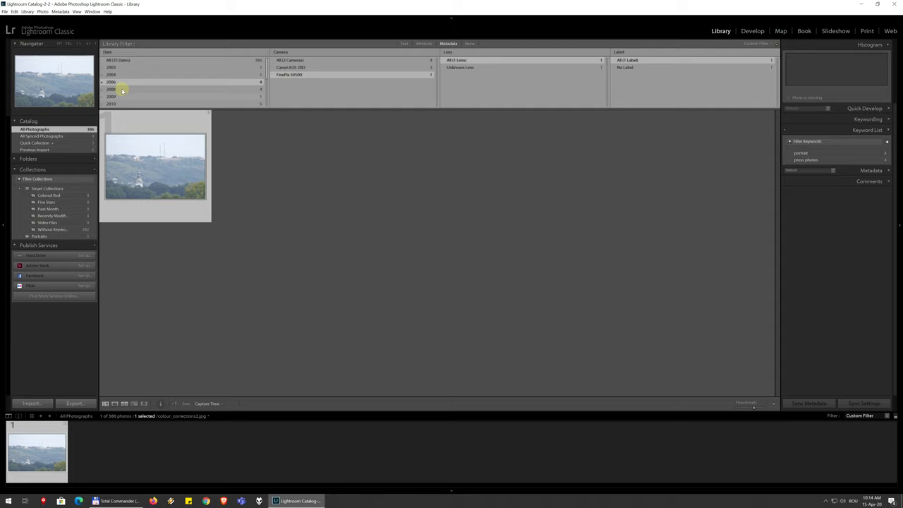
left_click(296, 61)
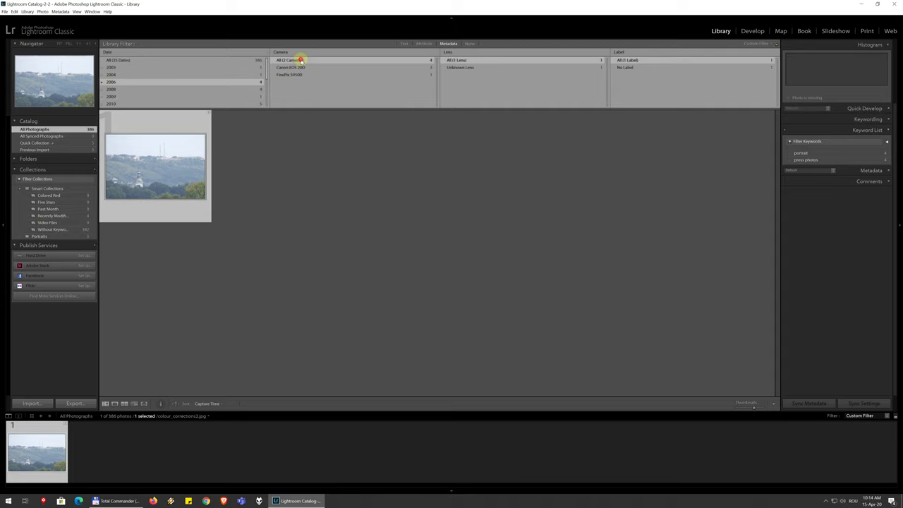
- Filter by 2017, then 2016, narrowing to the E-PL3 with 14-42mm, then 40-150mm lenses
scroll(126, 94, "down", 3)
left_click(121, 100)
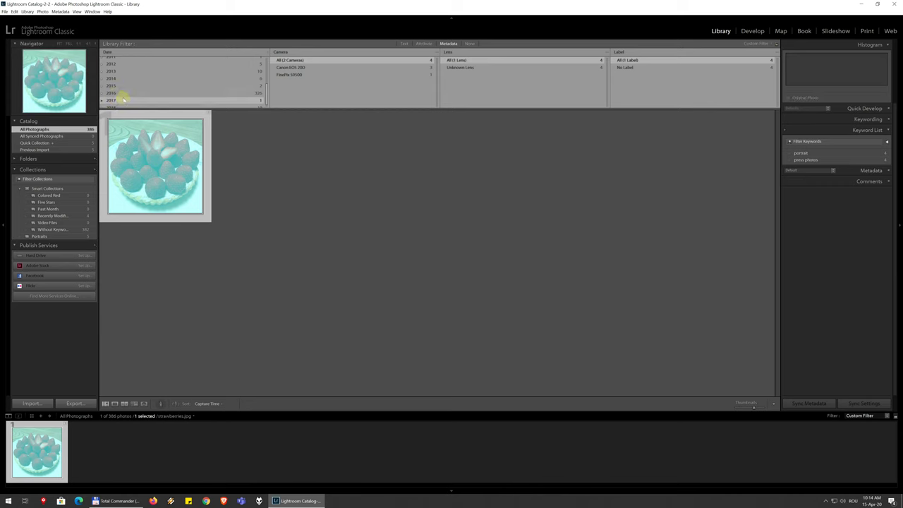
scroll(121, 97, "down", 1)
left_click(112, 90)
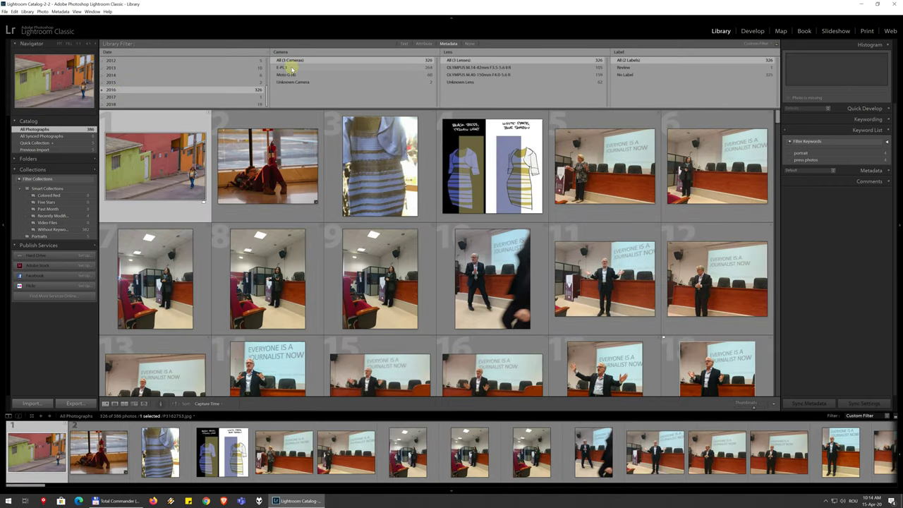
left_click(291, 68)
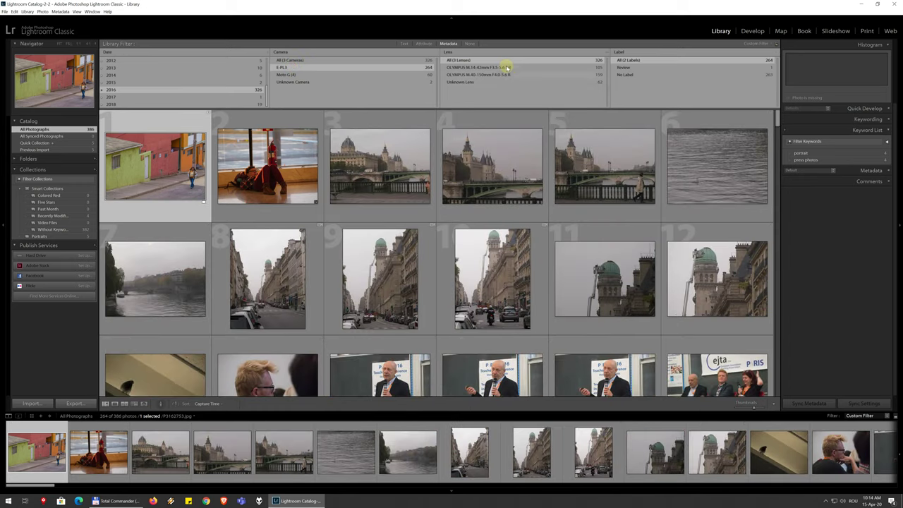
left_click(505, 68)
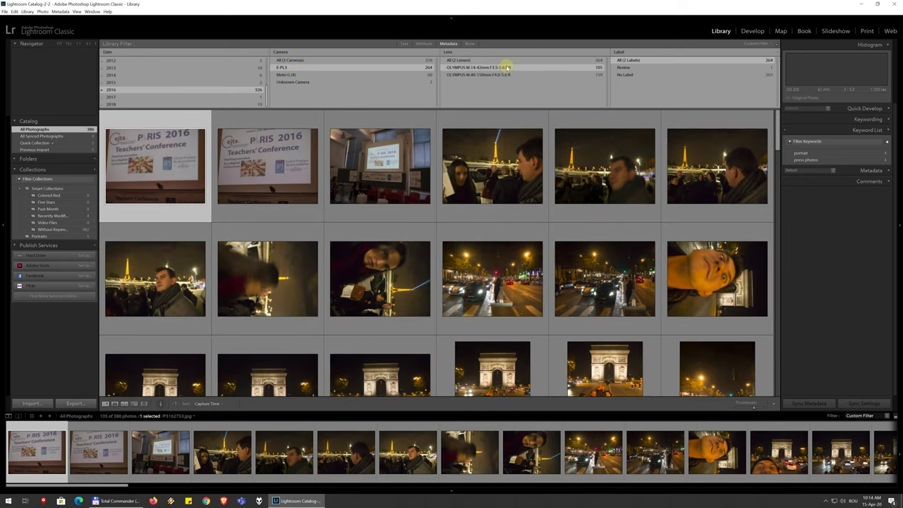
left_click(504, 74)
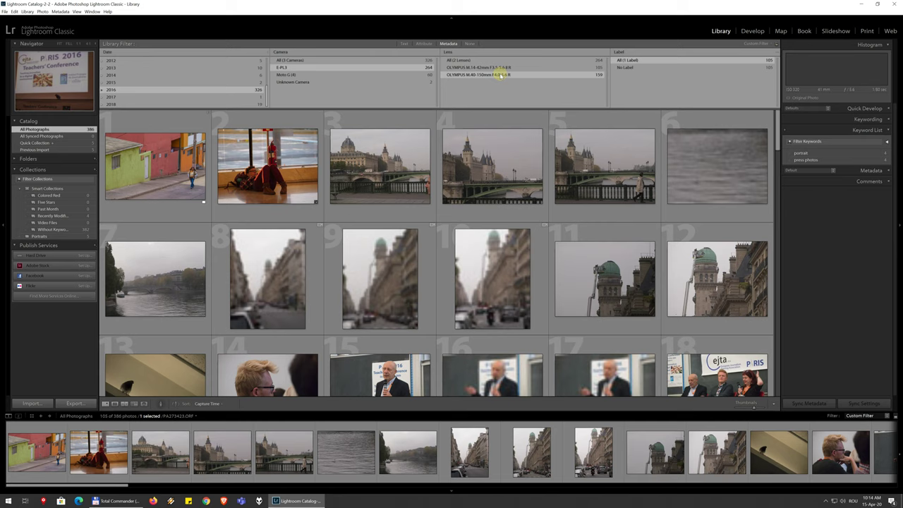
- Show Moto G (4) and unknown-camera photos, reset to all cameras, and set the filter to None
left_click(295, 75)
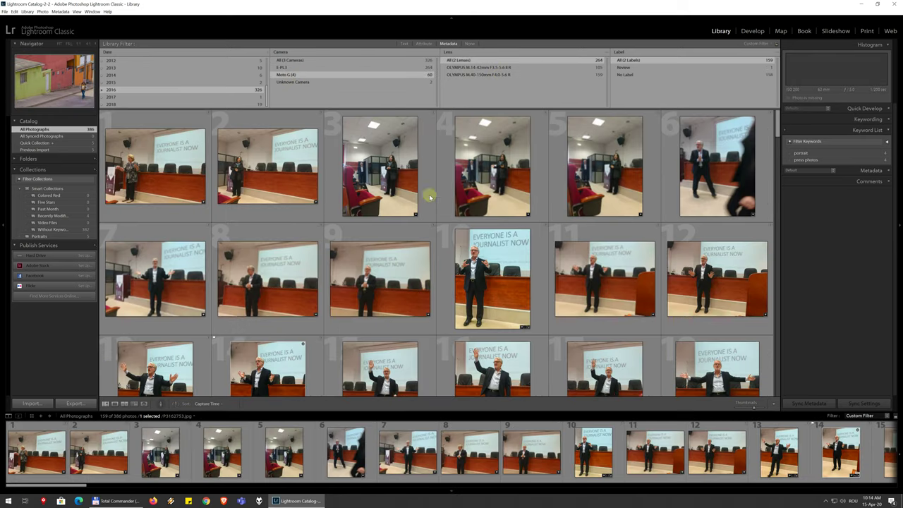
left_click(285, 82)
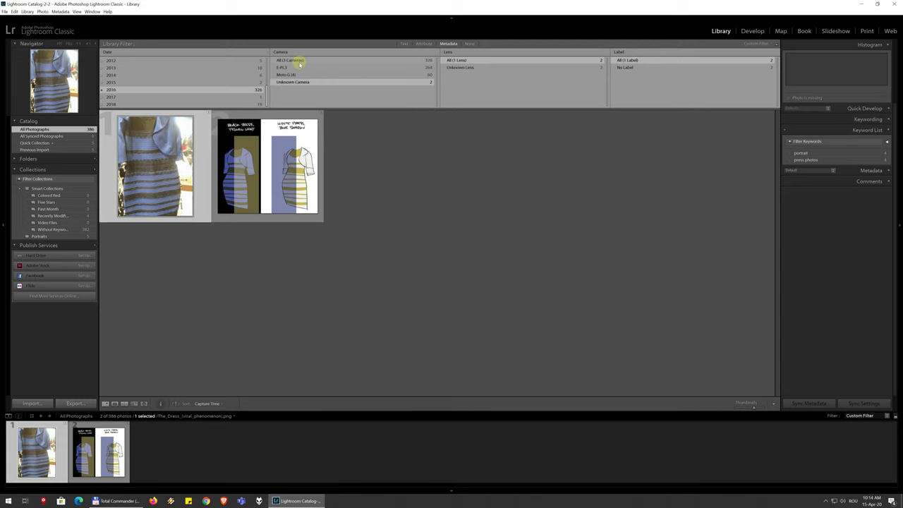
left_click(298, 61)
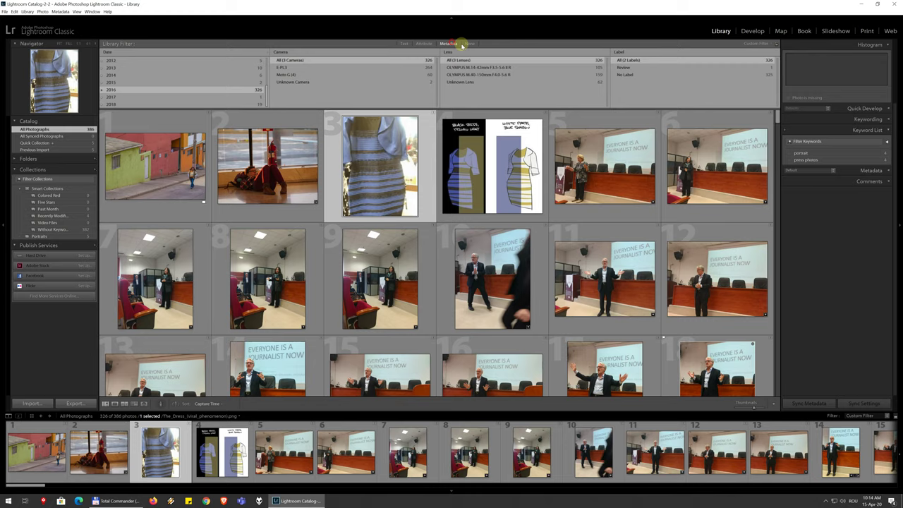
left_click(469, 44)
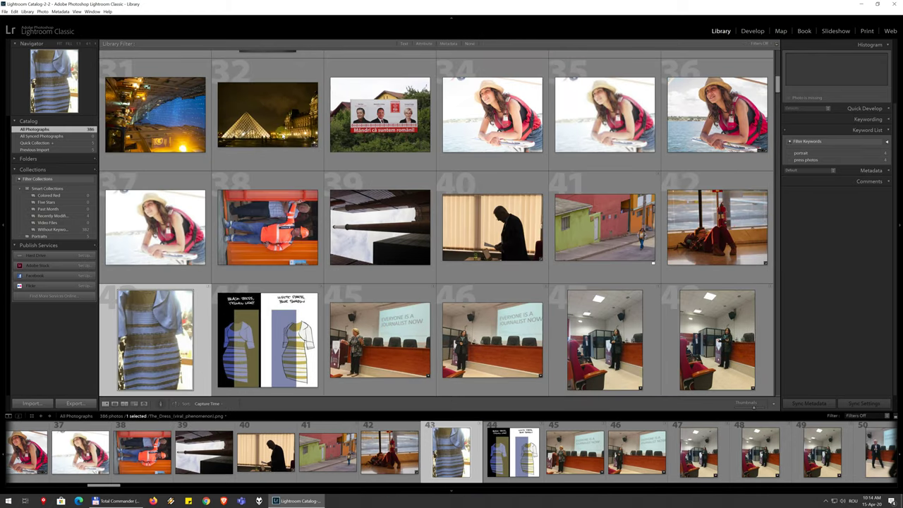
scroll(519, 181, "up", 5)
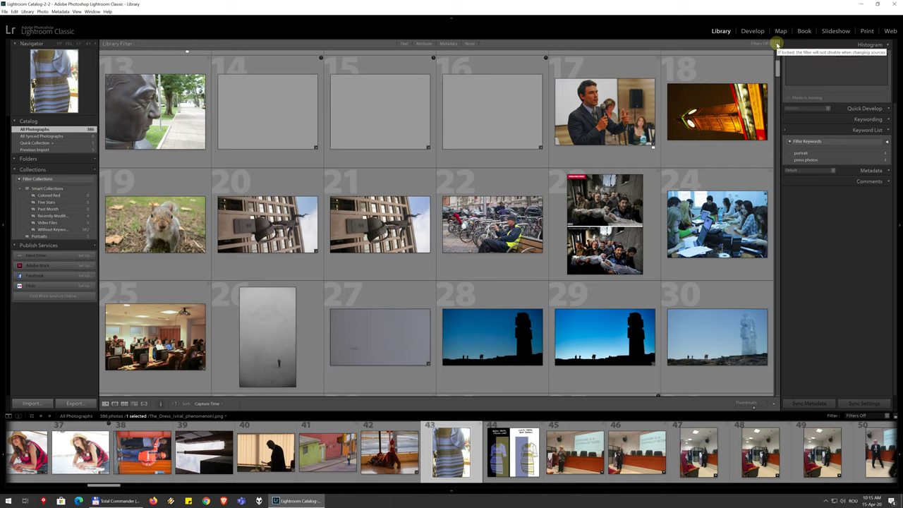
left_click(760, 44)
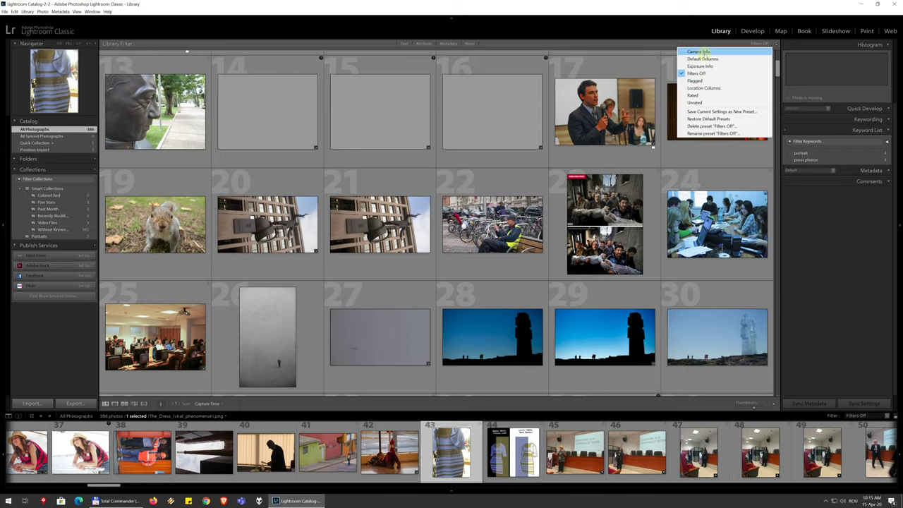
left_click(699, 51)
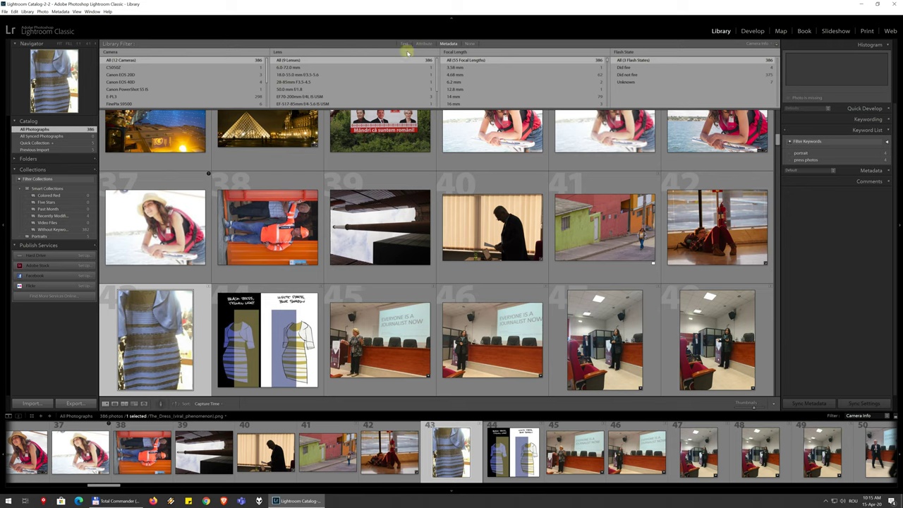
left_click(760, 44)
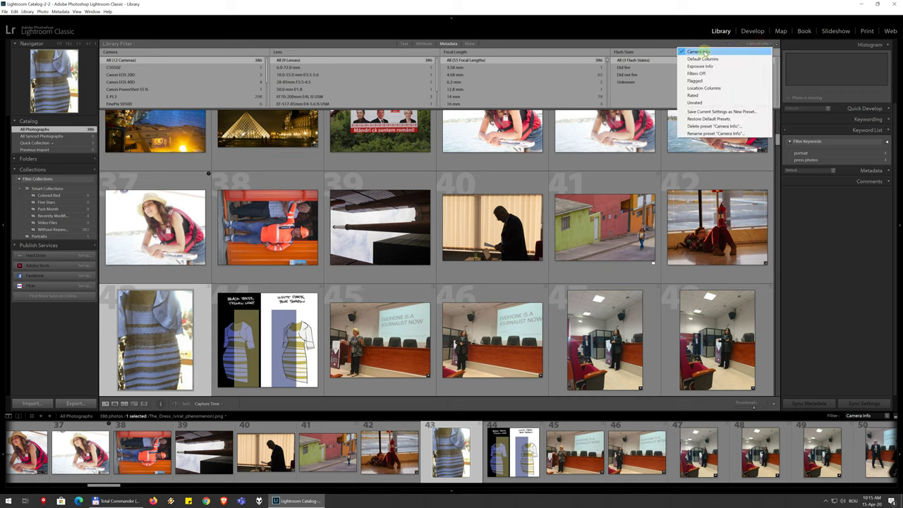
left_click(703, 51)
left_click(756, 45)
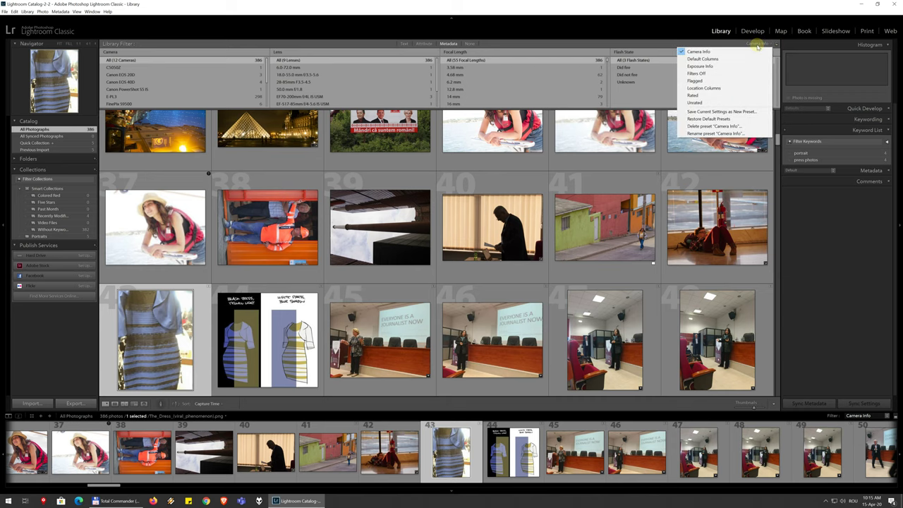
left_click(698, 73)
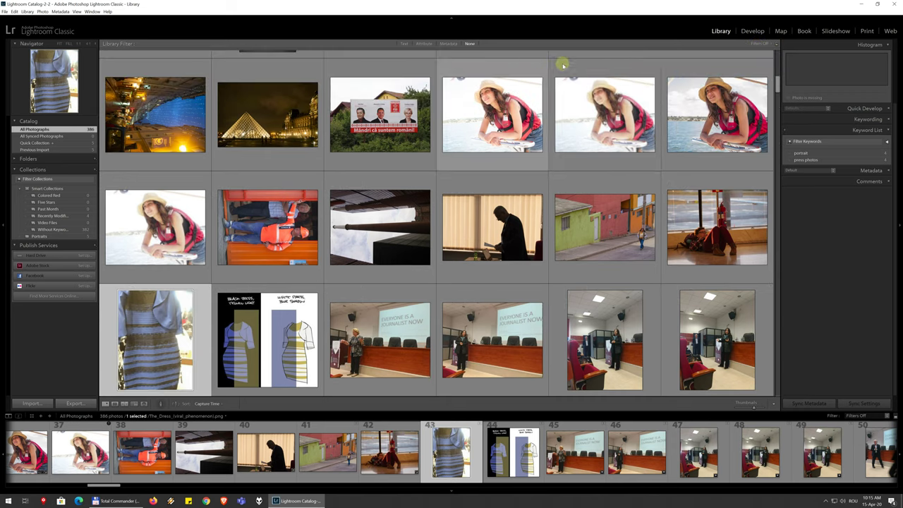